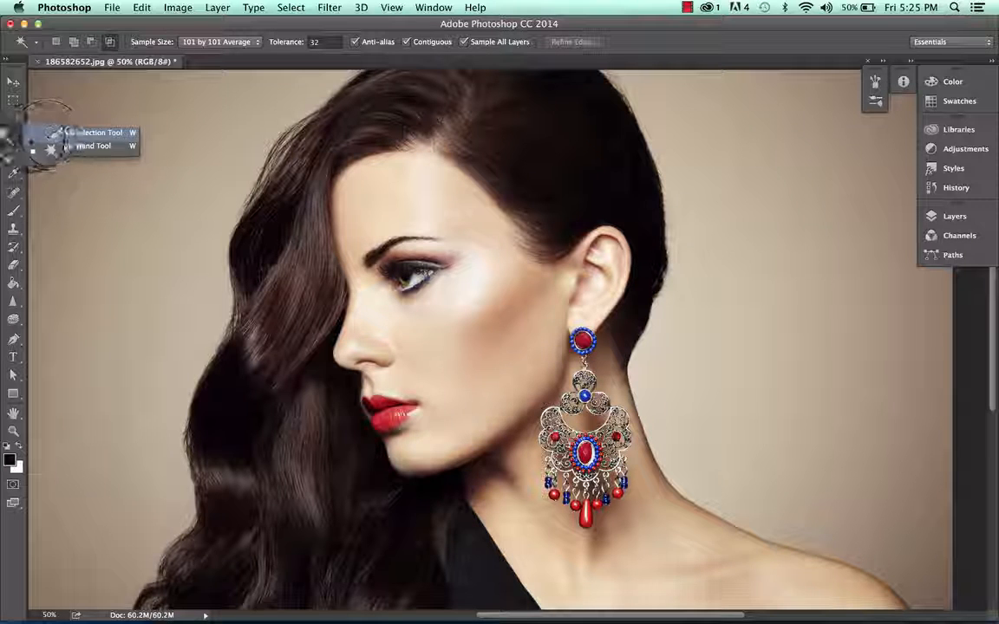
# - Switch to the Quick Selection tool and back to the Magic Wand tool
pyautogui.click(52, 131)
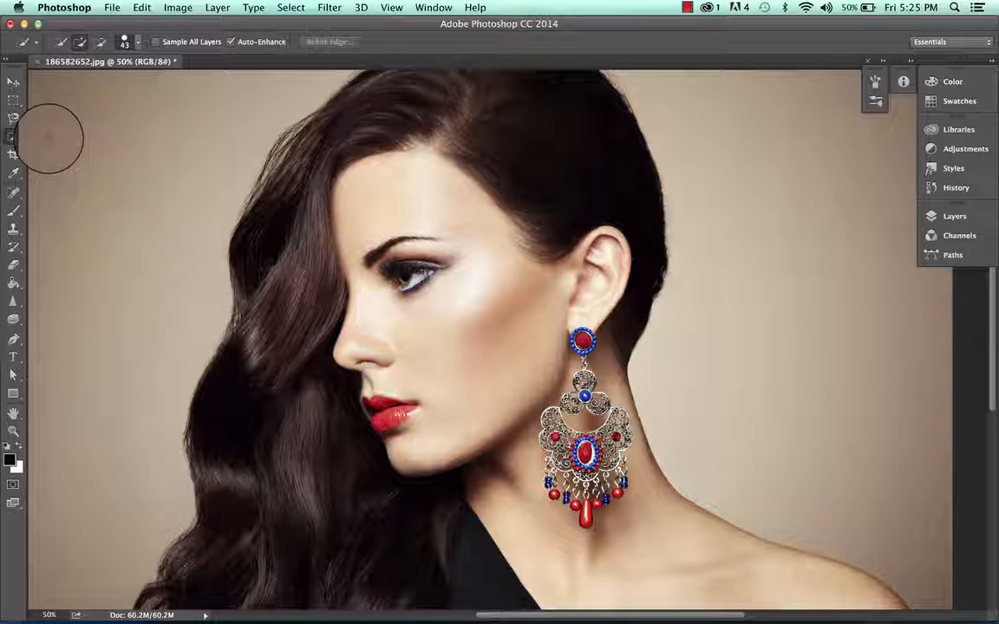
pyautogui.click(14, 137)
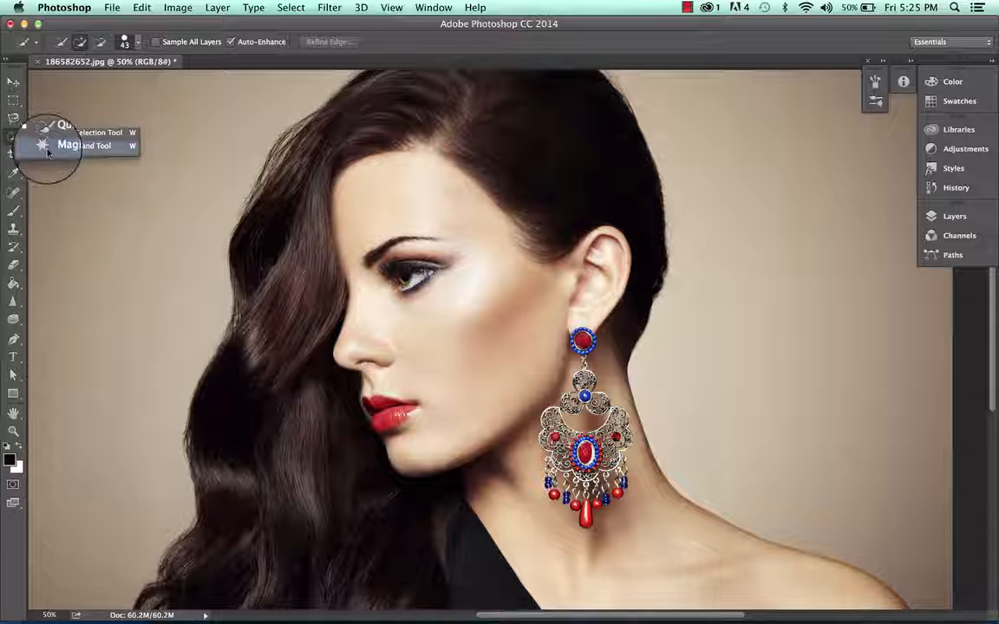
pyautogui.click(56, 131)
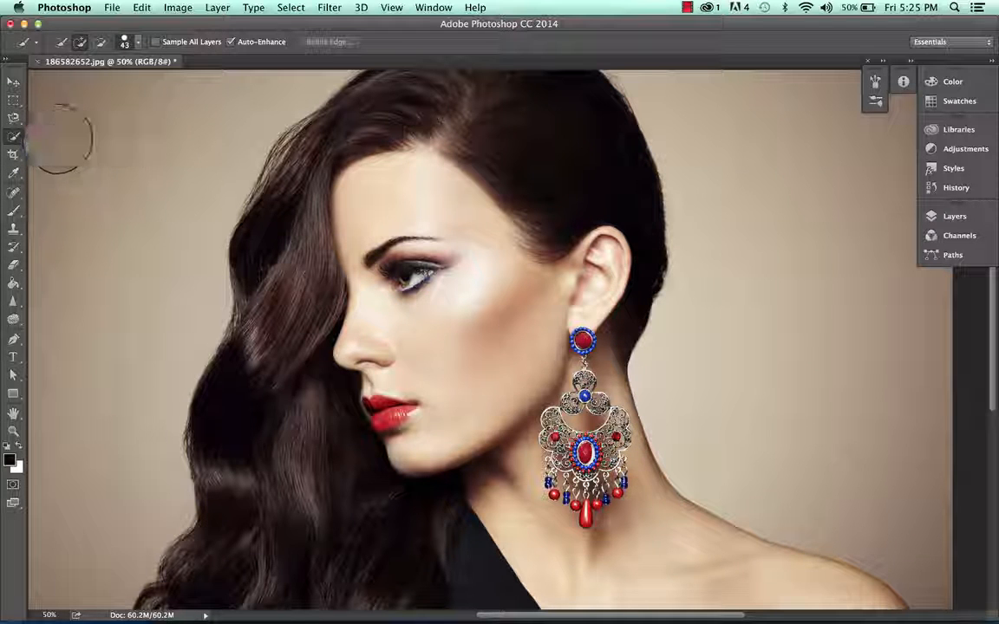
pyautogui.click(15, 132)
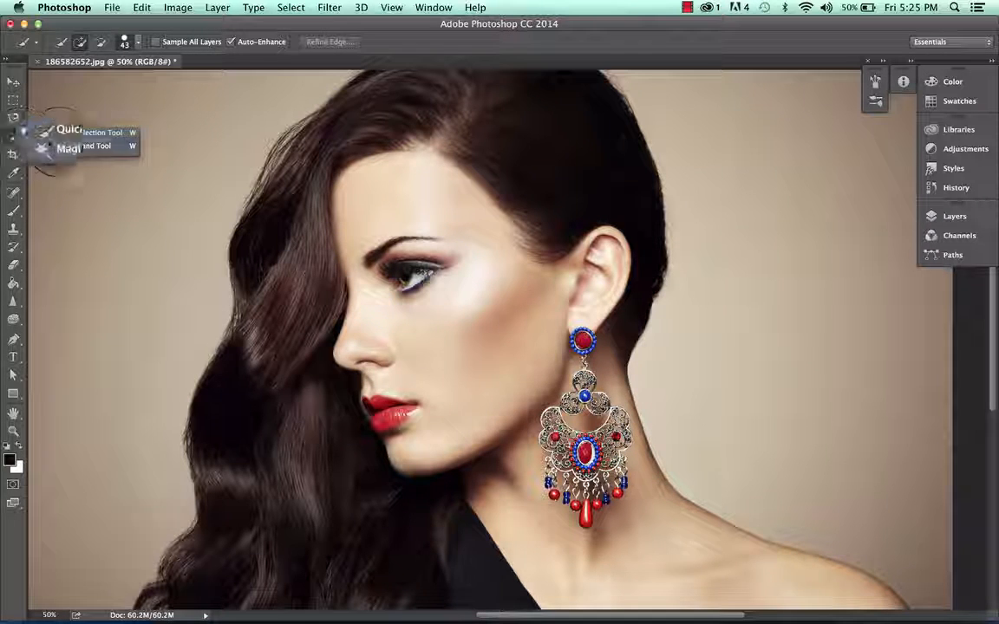
pyautogui.click(52, 149)
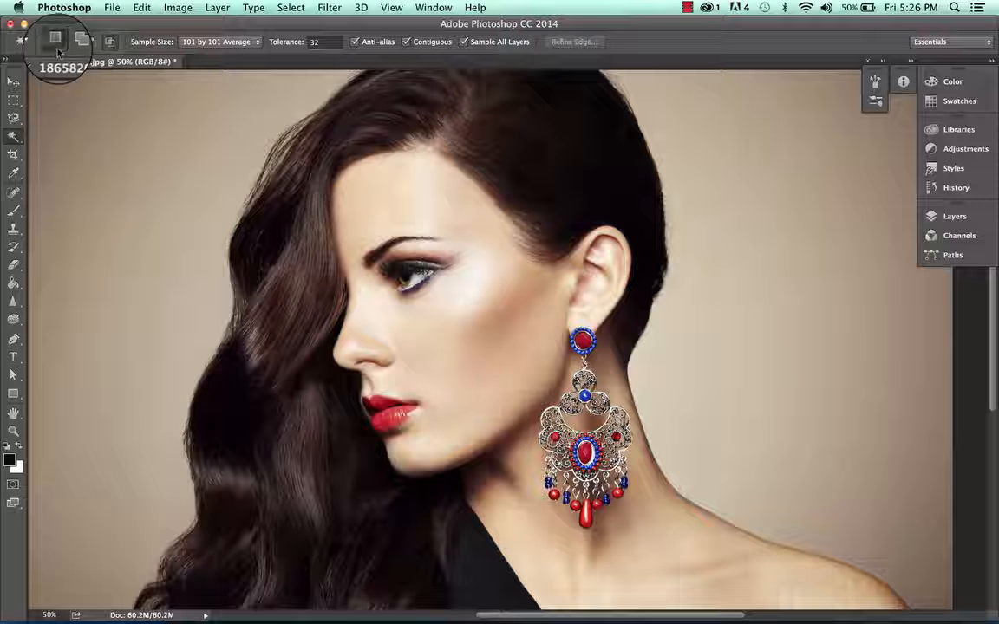
# - Make a new Magic Wand selection of the background behind the woman's head and extend it in add-to-selection mode
pyautogui.click(113, 178)
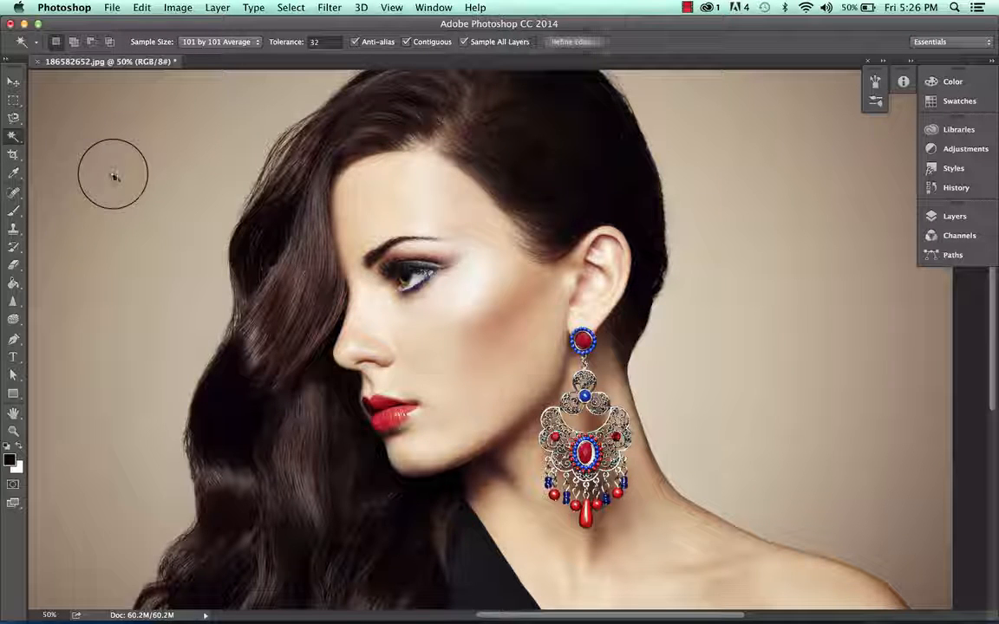
pyautogui.click(713, 161)
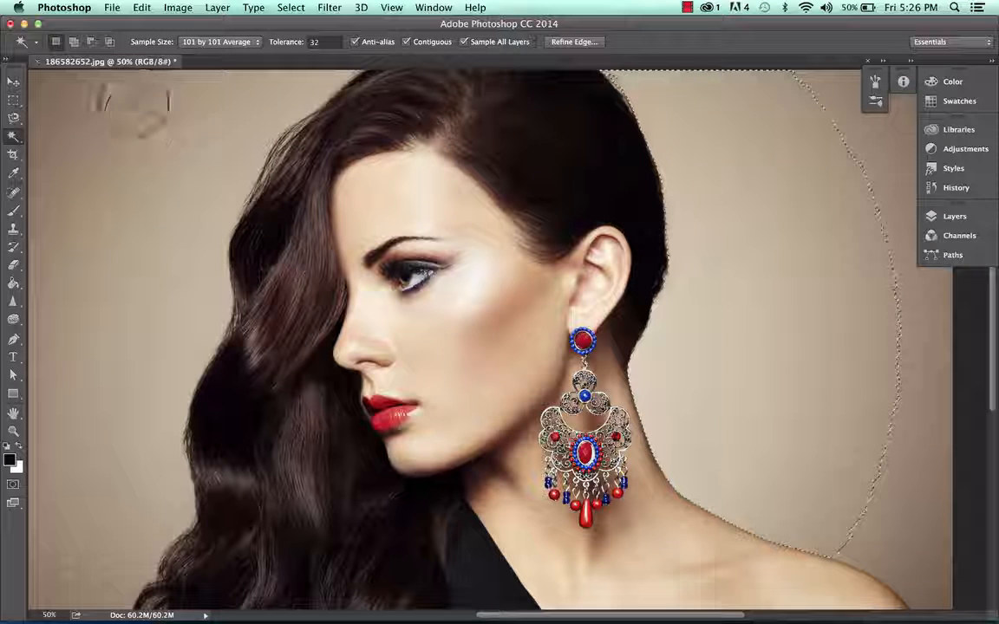
pyautogui.click(74, 41)
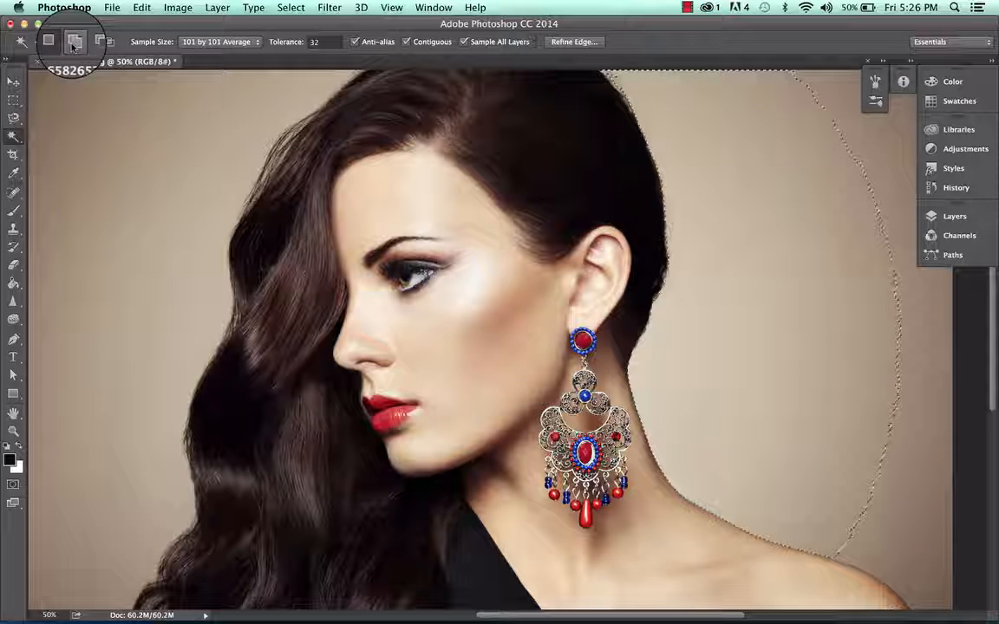
pyautogui.click(757, 190)
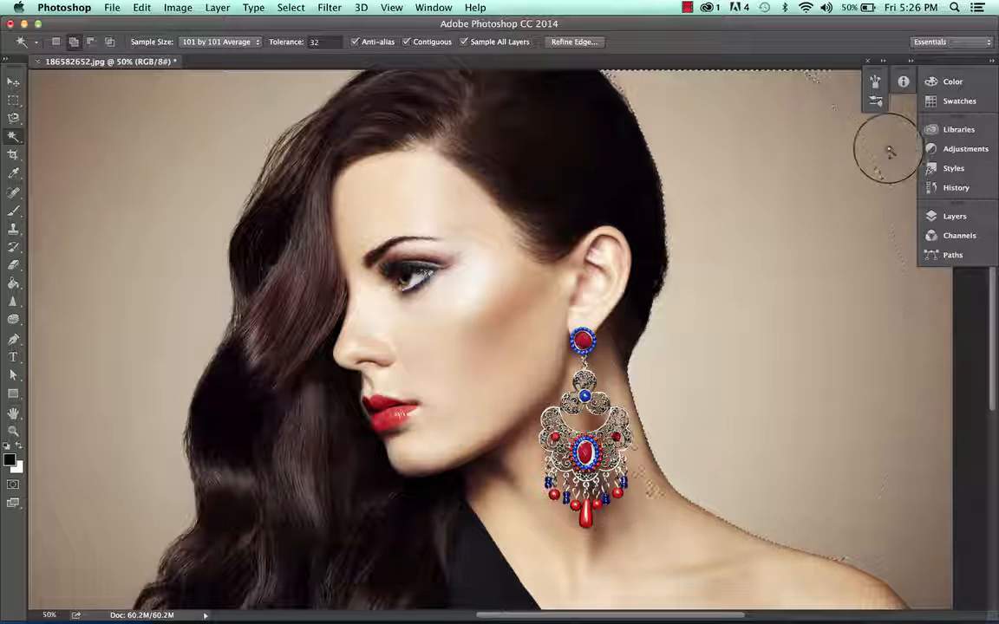
# - Try to subtract the neck area beside the earring from the selection, and deselect everything
pyautogui.hscroll(5, 810, 179)
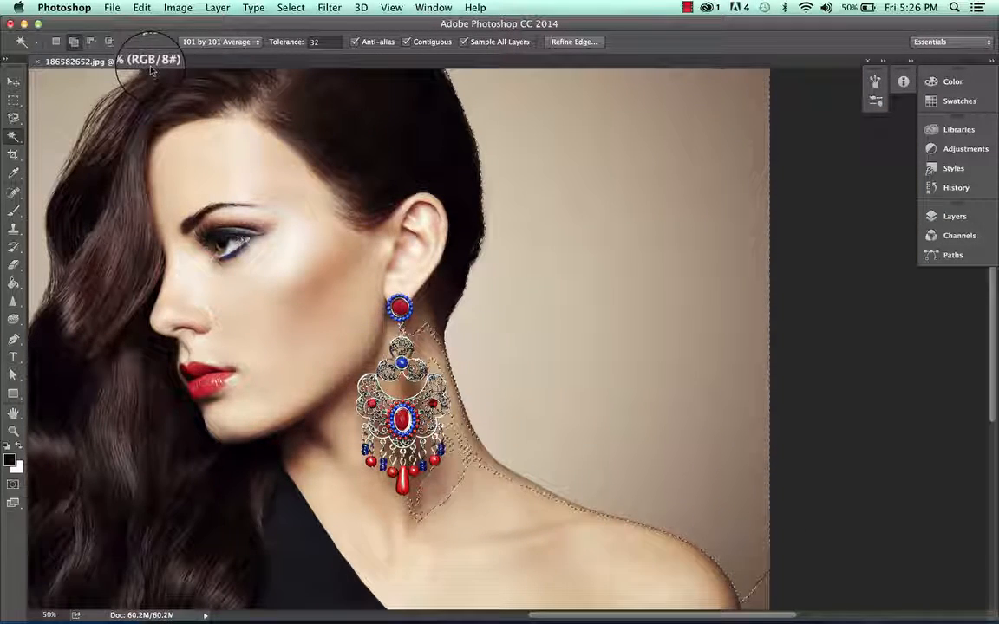
pyautogui.click(90, 42)
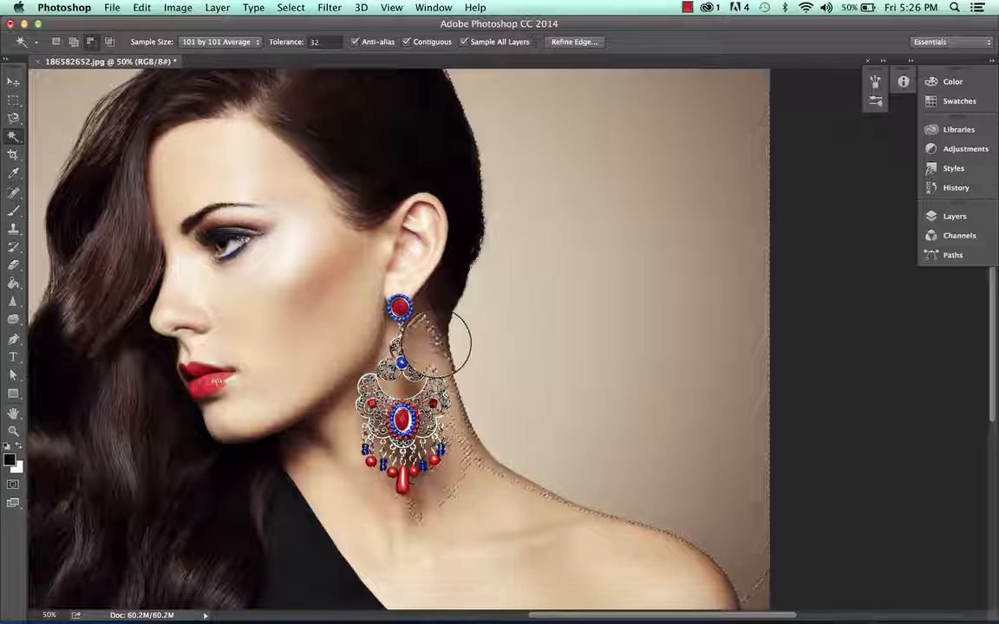
pyautogui.moveTo(428, 345)
pyautogui.mouseDown()
pyautogui.moveTo(487, 466)
pyautogui.moveTo(518, 467)
pyautogui.moveTo(556, 414)
pyautogui.moveTo(554, 328)
pyautogui.mouseUp()
pyautogui.press('super+d')
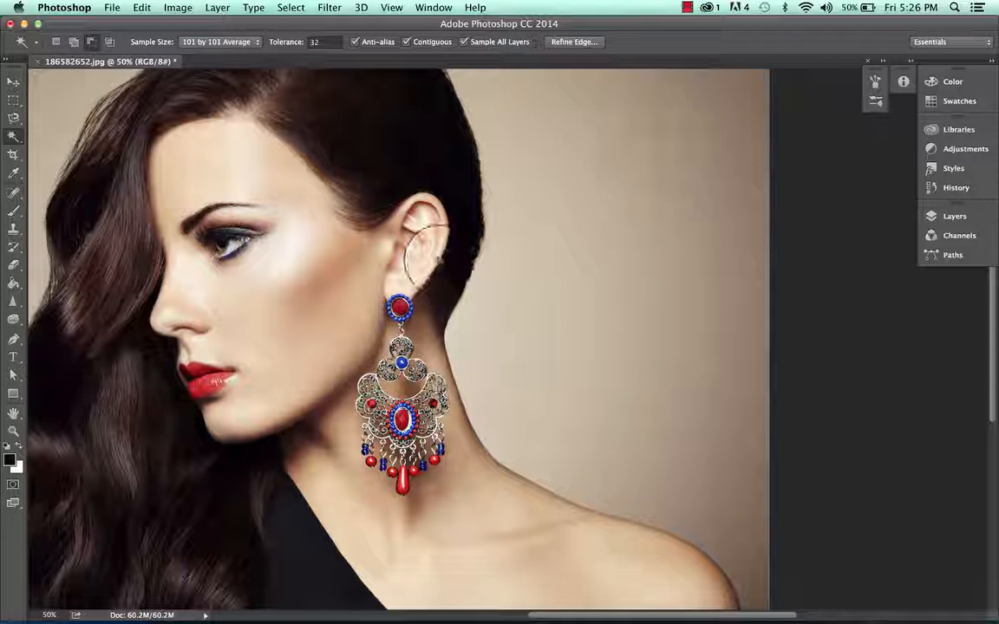
# - Make a new Magic Wand selection of the beige background in front of the woman's long hair
pyautogui.hscroll(-10, 562, 341)
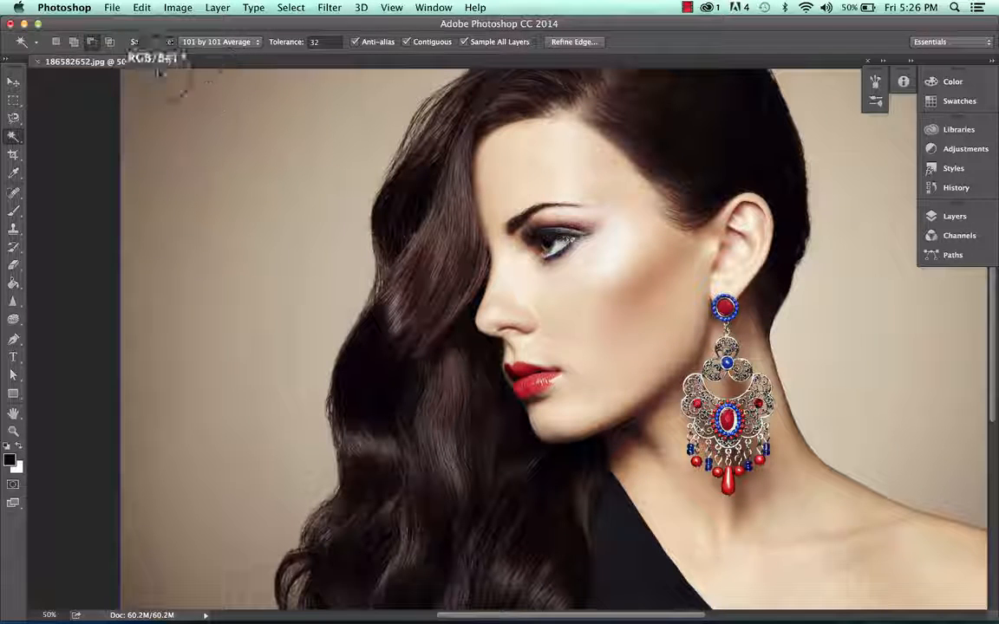
pyautogui.click(201, 163)
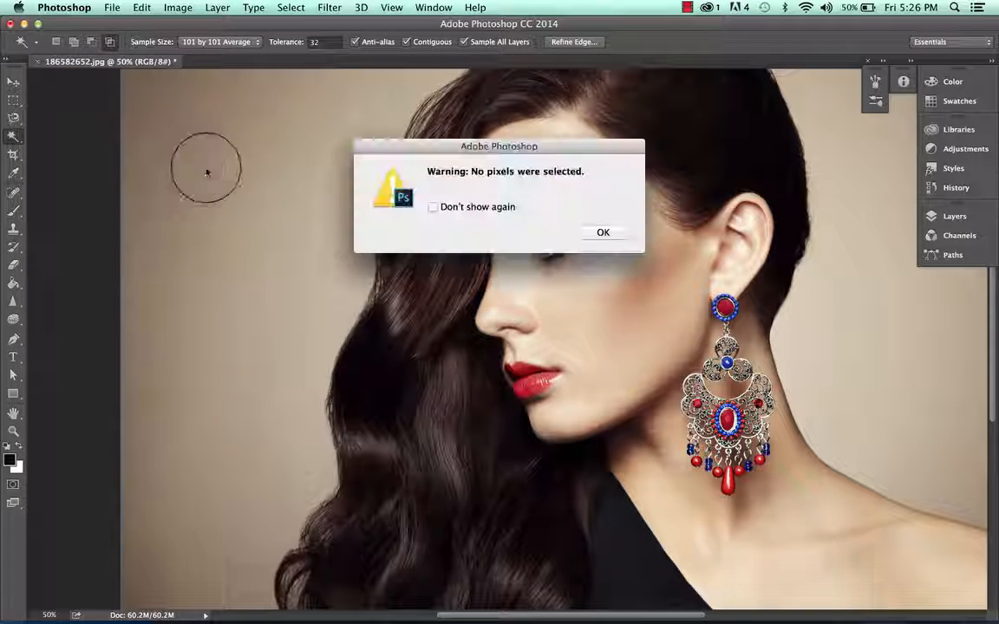
pyautogui.click(602, 232)
pyautogui.click(269, 185)
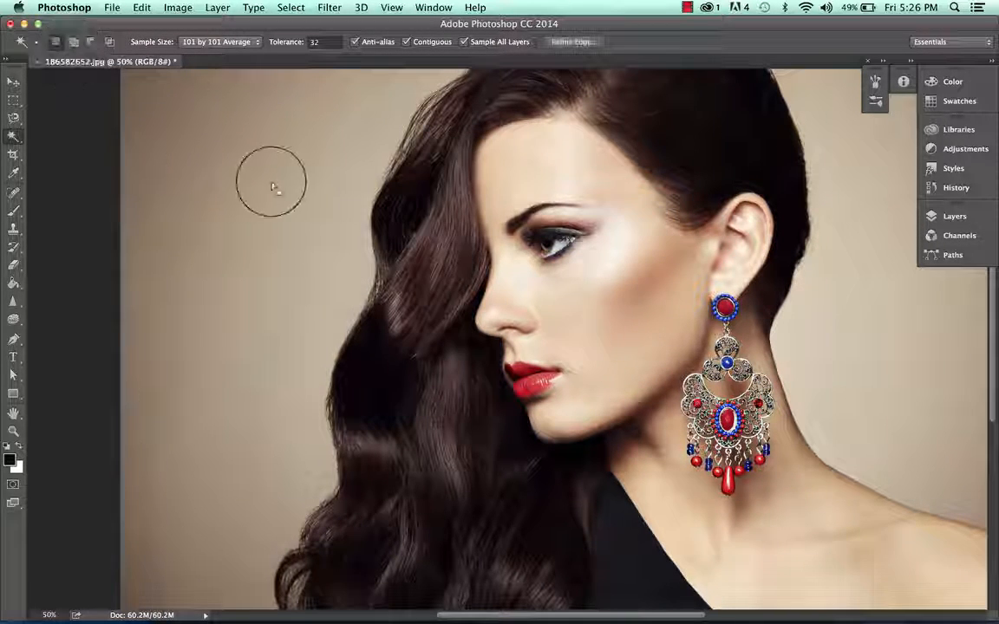
# - Intersect the selection with further Magic Wand samples of the background between the image edge and the long hair
pyautogui.click(110, 41)
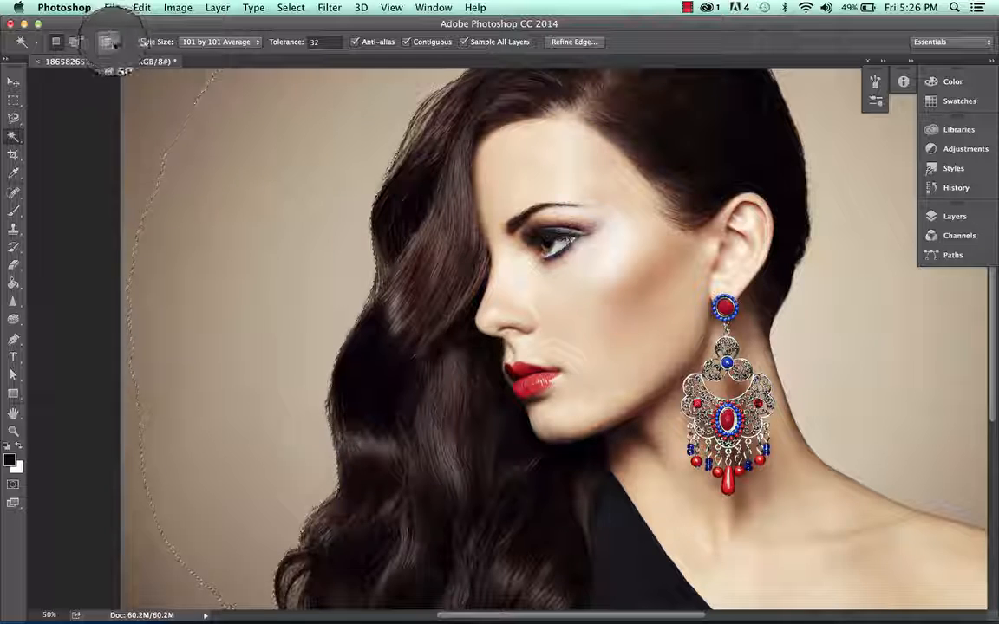
pyautogui.click(187, 129)
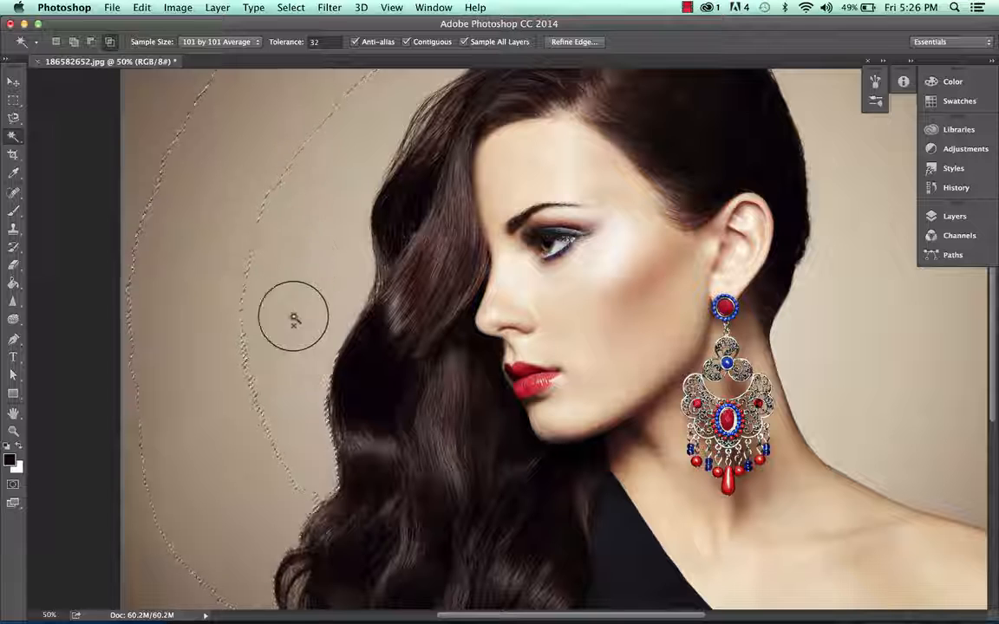
pyautogui.click(203, 232)
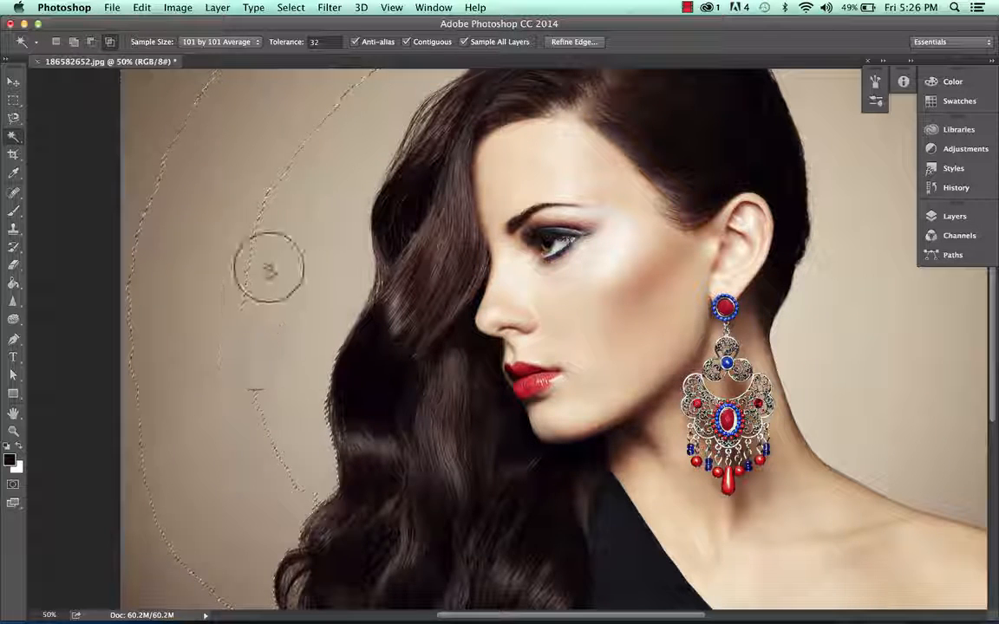
pyautogui.click(309, 200)
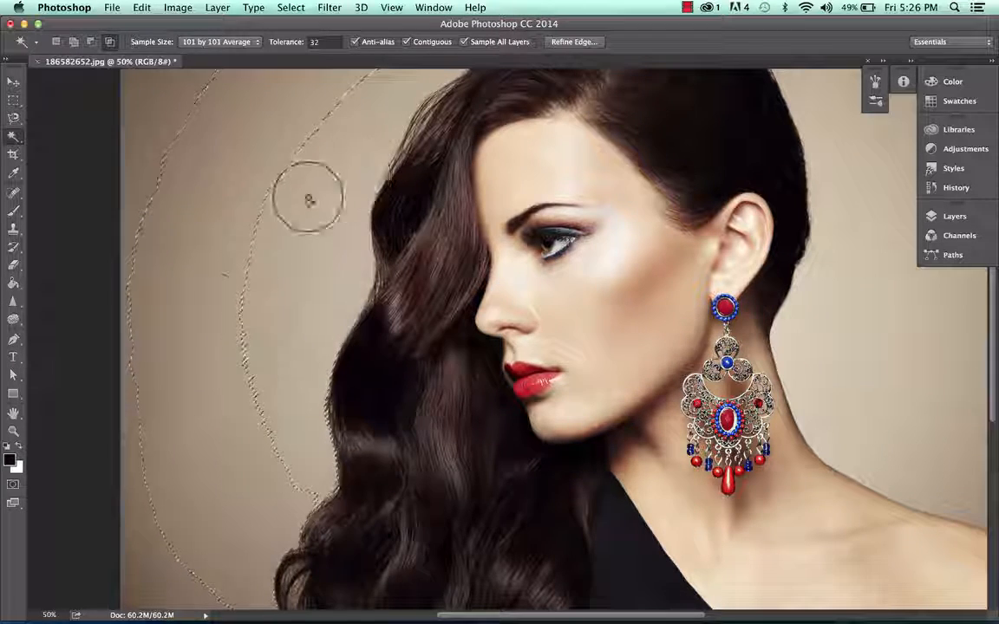
pyautogui.click(262, 342)
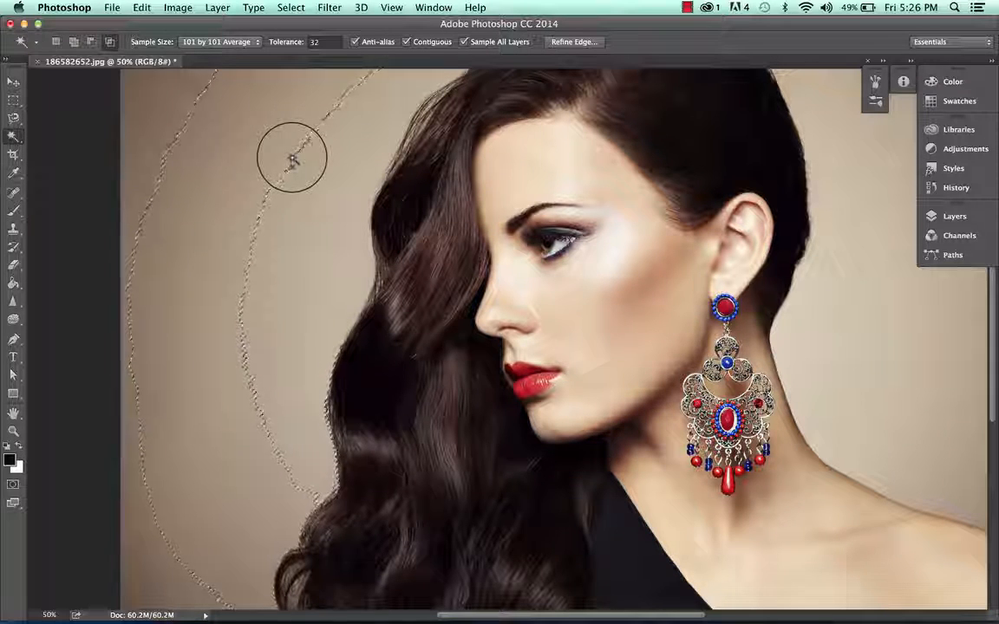
pyautogui.click(331, 165)
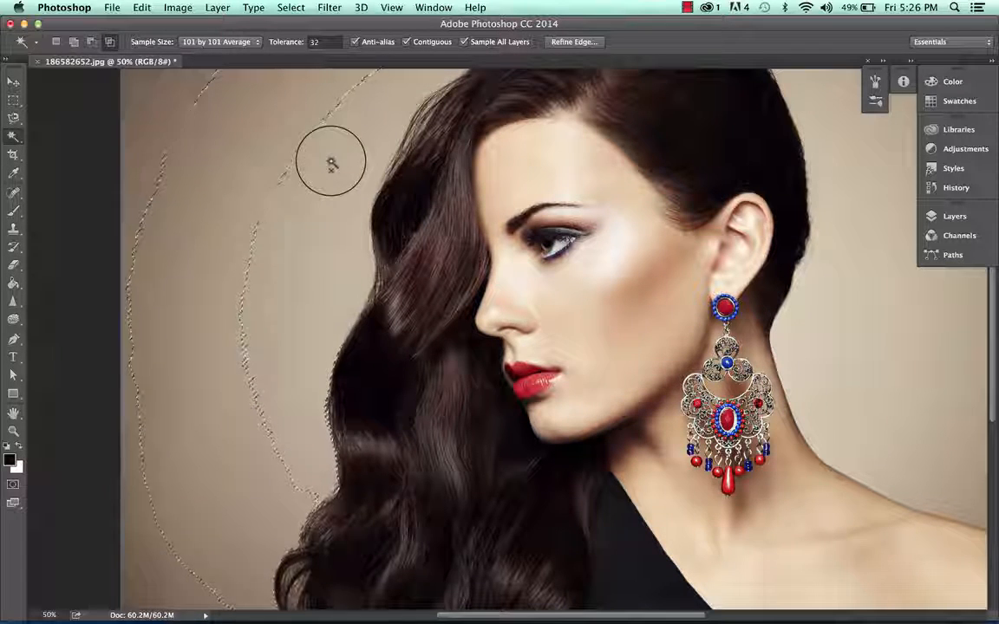
# - Return the Magic Wand to new-selection mode and clear the current selection
pyautogui.click(56, 42)
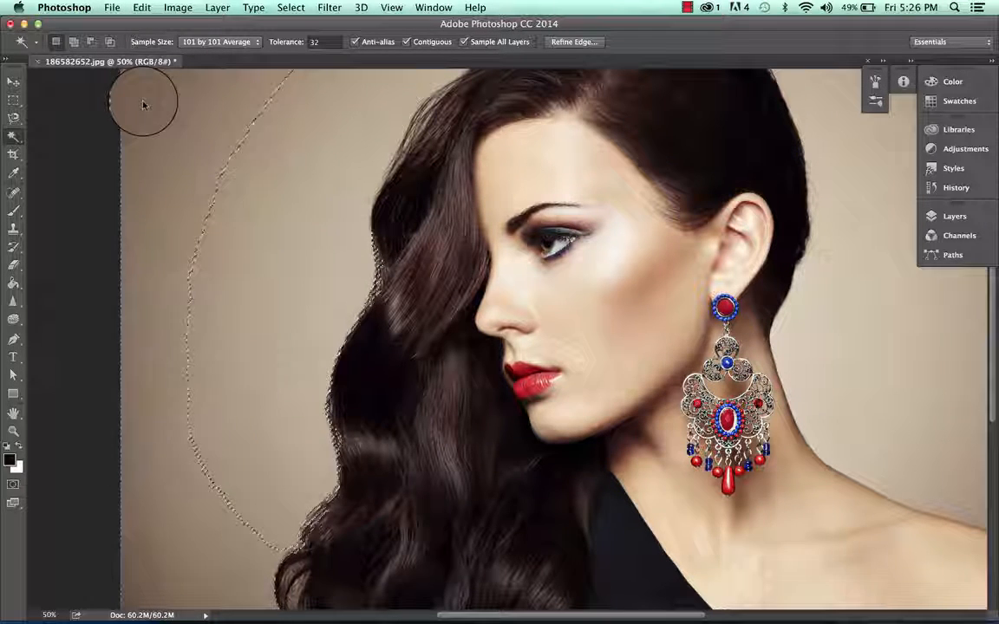
pyautogui.click(70, 155)
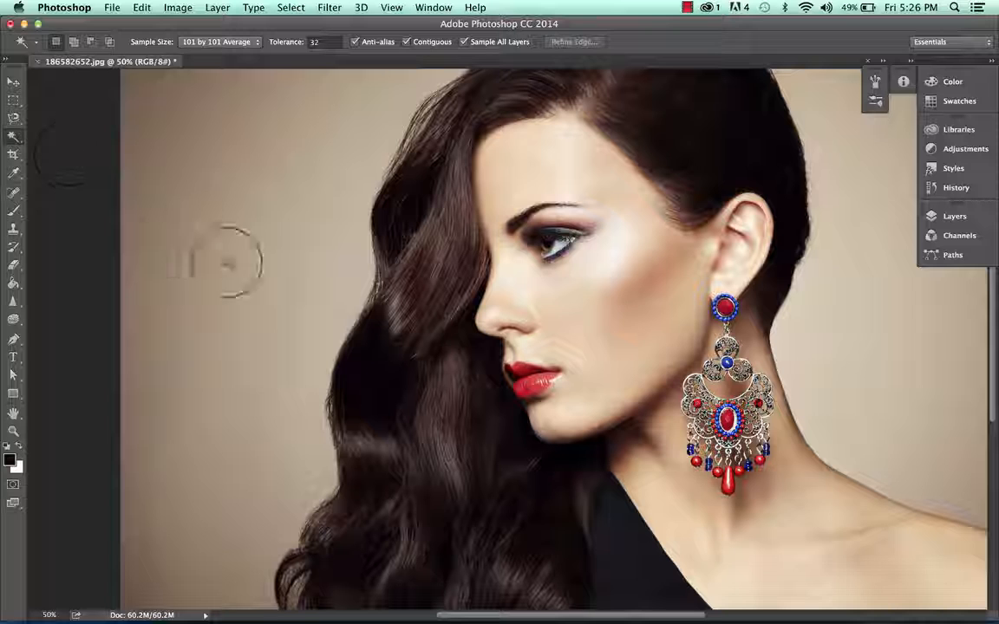
pyautogui.scroll(5, 265, 205)
pyautogui.scroll(-3, 266, 205)
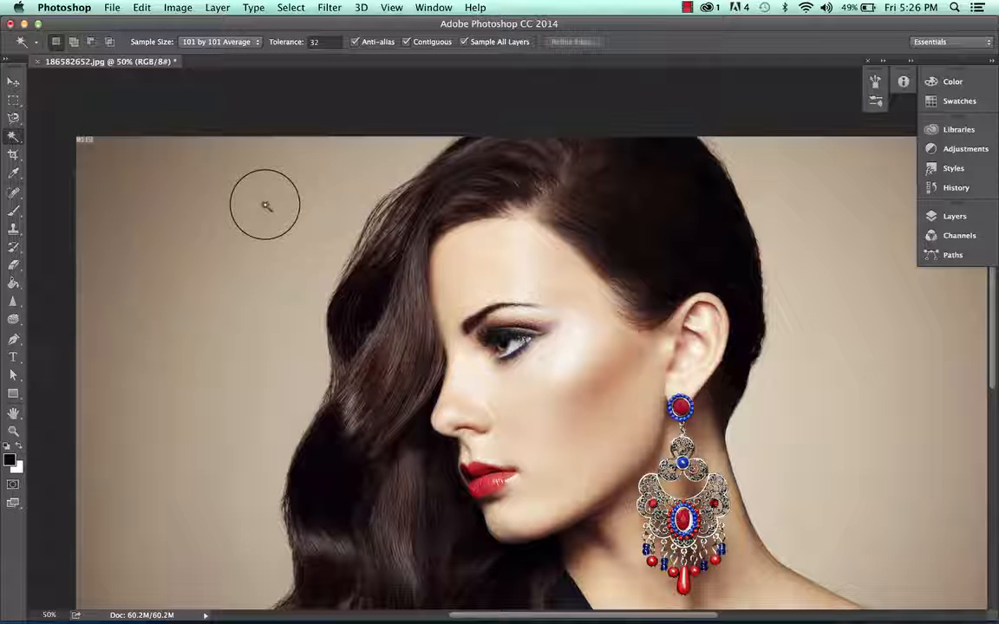
# - Set the Magic Wand tolerance to 90 and select the background beside the long hair
pyautogui.click(227, 42)
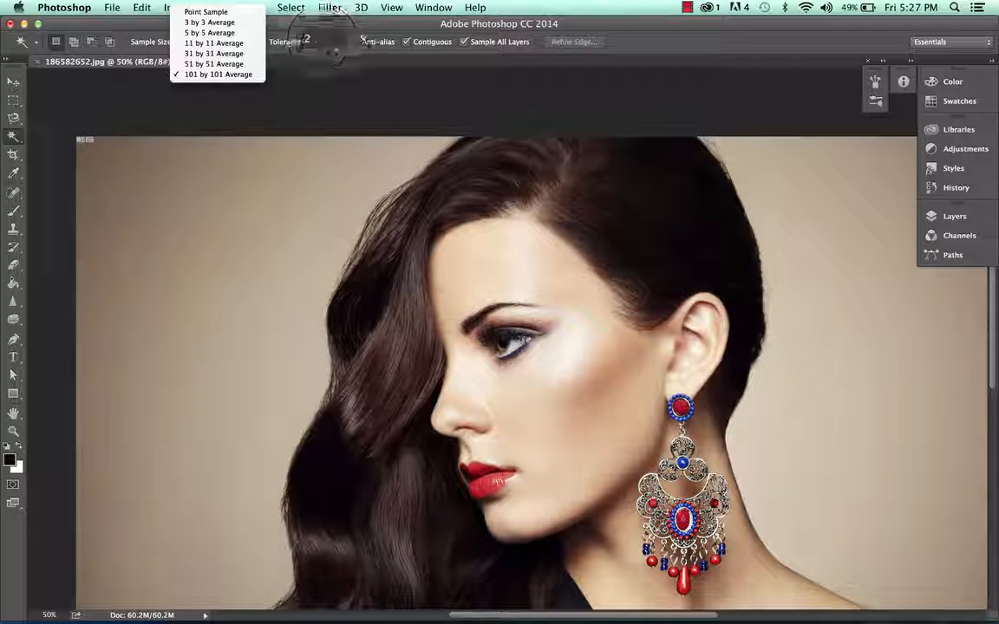
pyautogui.click(207, 347)
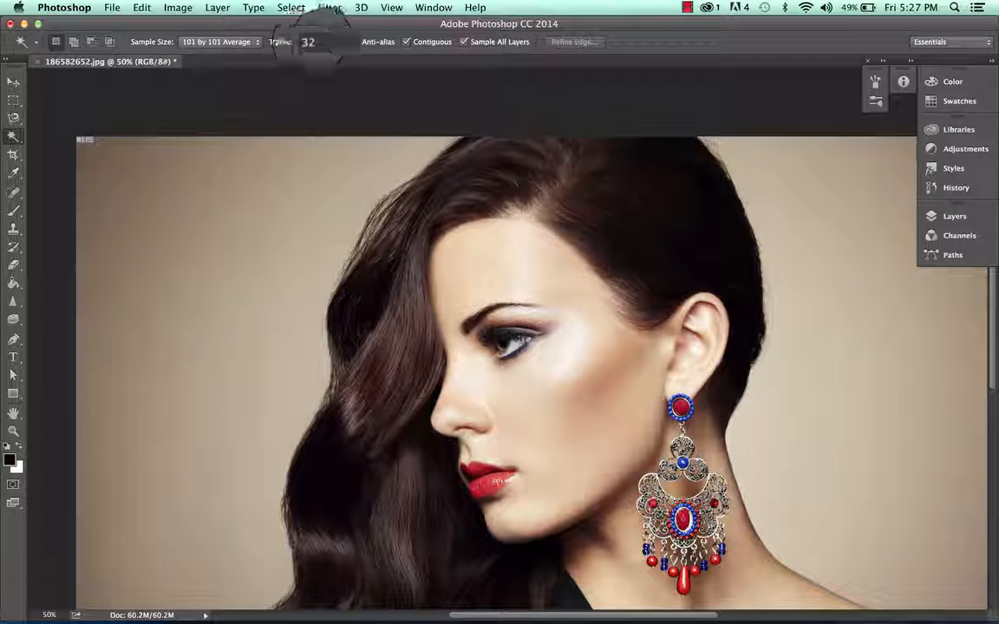
pyautogui.click(317, 42)
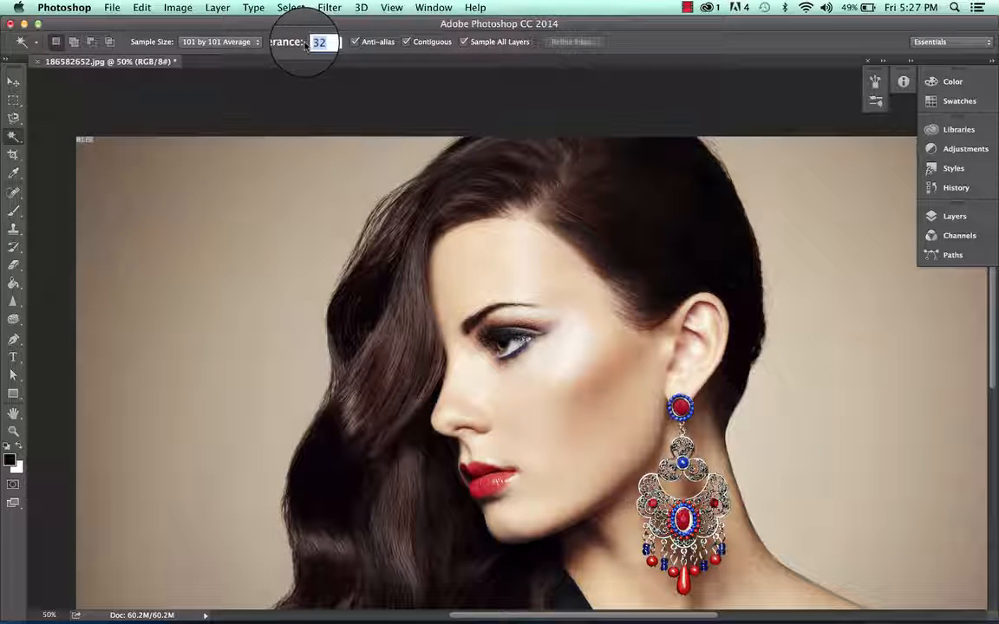
pyautogui.write('90')
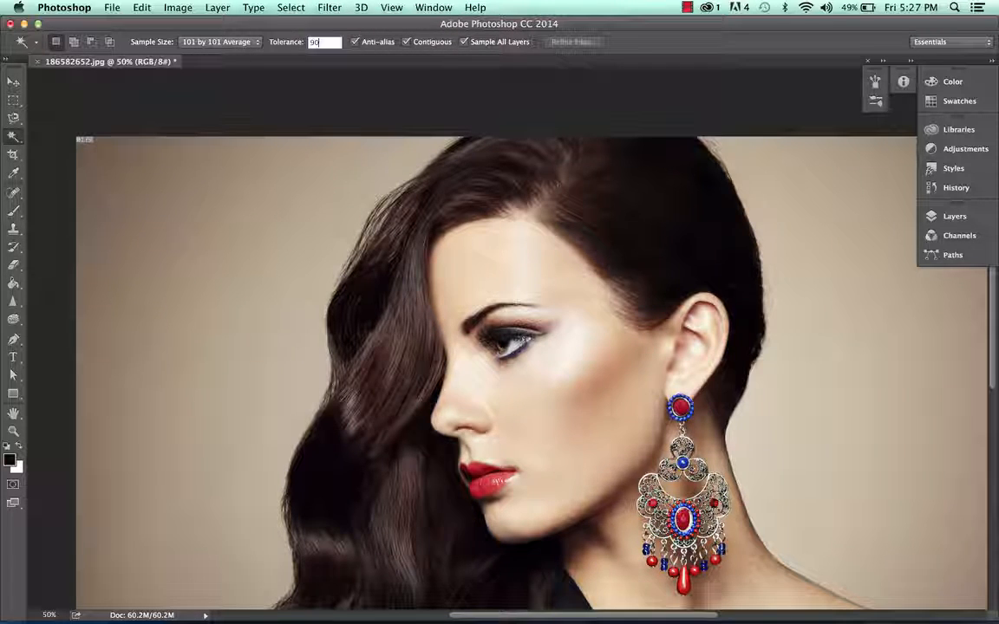
pyautogui.click(178, 302)
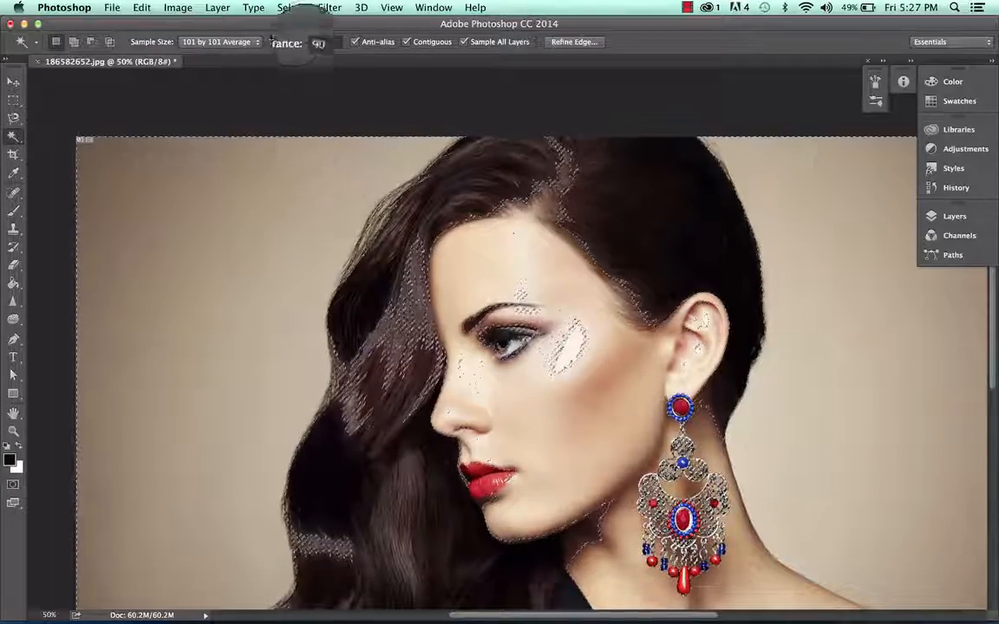
# - Lower the Magic Wand tolerance to 20
pyautogui.click(321, 44)
pyautogui.write('90')
pyautogui.press('Return')
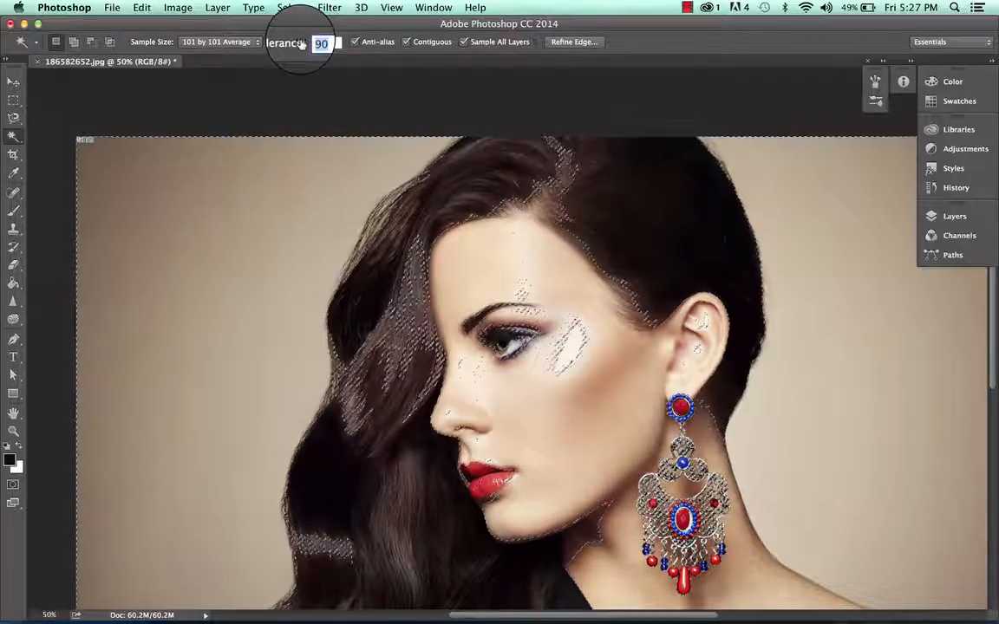
pyautogui.write('2')
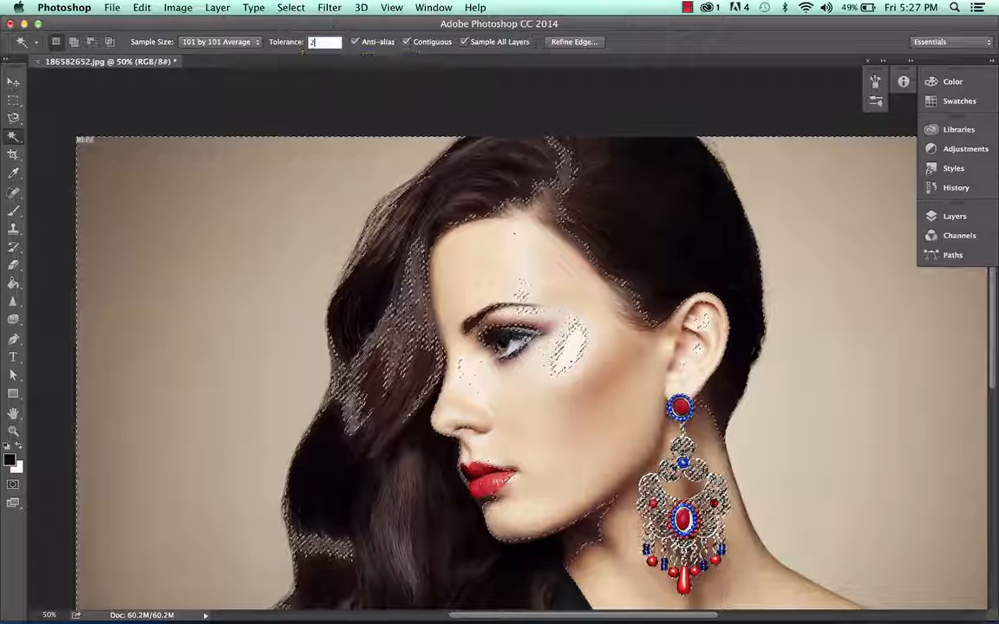
pyautogui.write('0')
# - Set the sample size to Point Sample and reselect the background near the image's upper-left corner
pyautogui.click(239, 42)
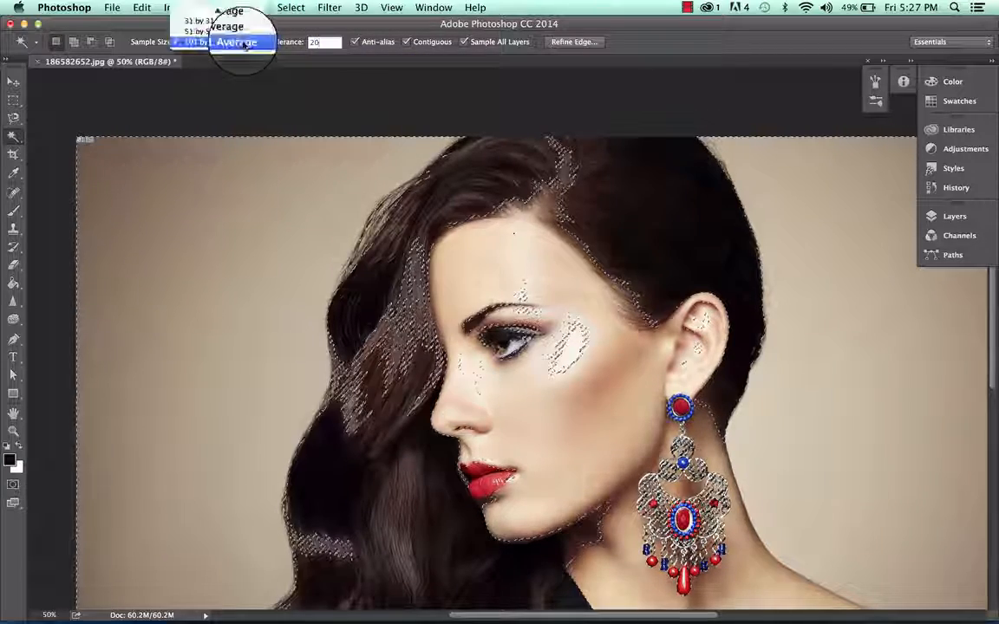
pyautogui.click(247, 9)
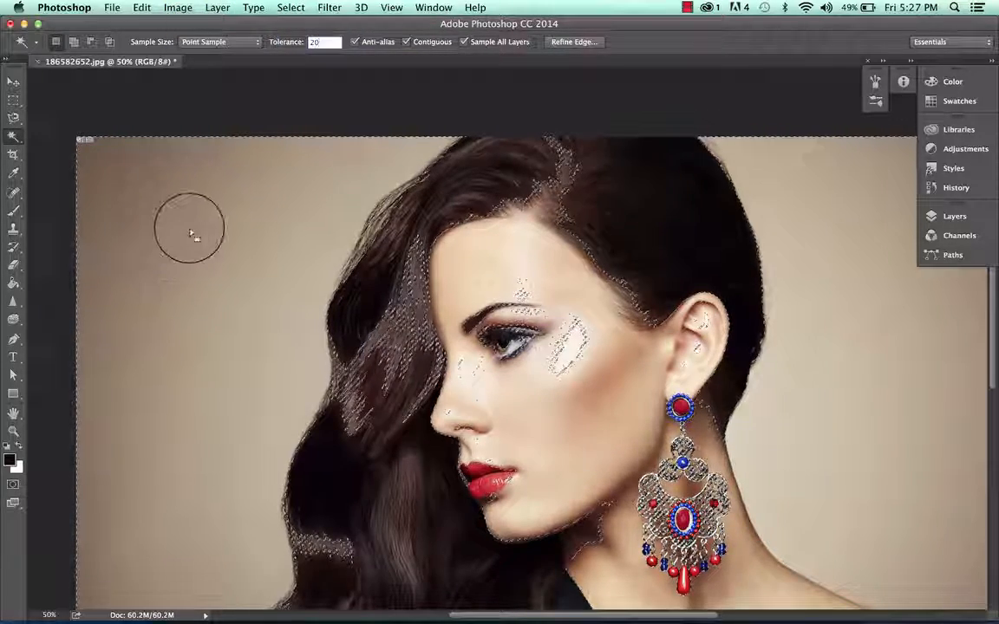
pyautogui.click(201, 177)
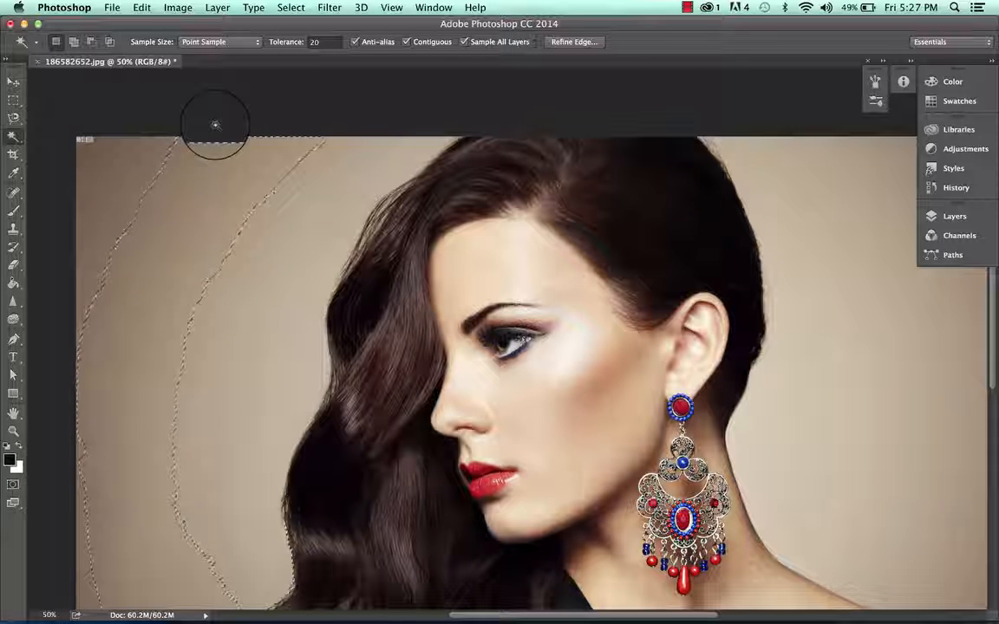
# - Review the available sample sizes and examine the anti-aliased edge of the background selection up close
pyautogui.click(222, 48)
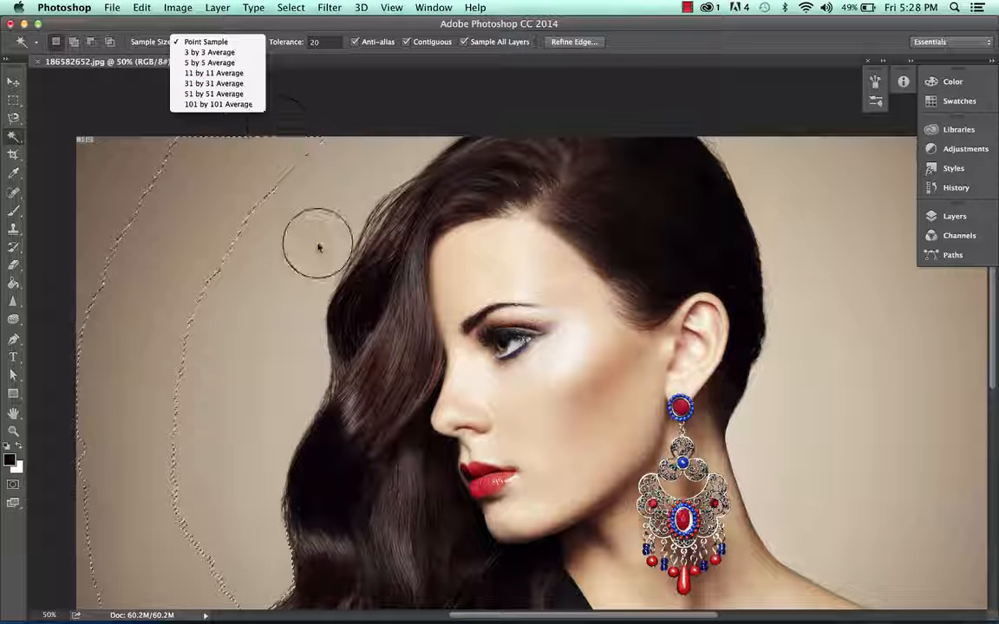
pyautogui.click(331, 126)
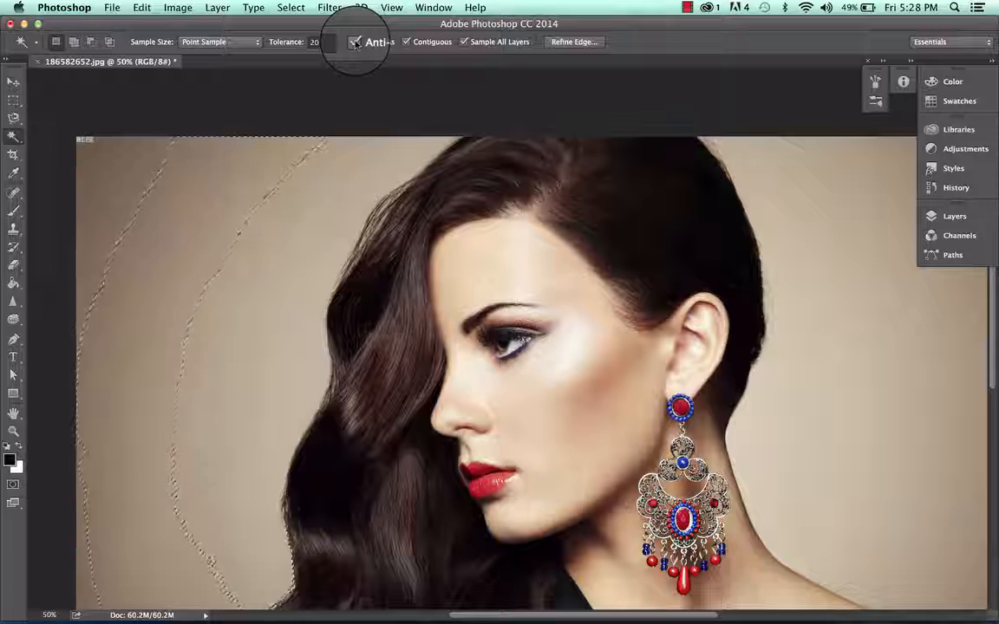
pyautogui.press('super+equal')
pyautogui.press('super+equal')
pyautogui.press('super+equal')
pyautogui.press('super+equal')
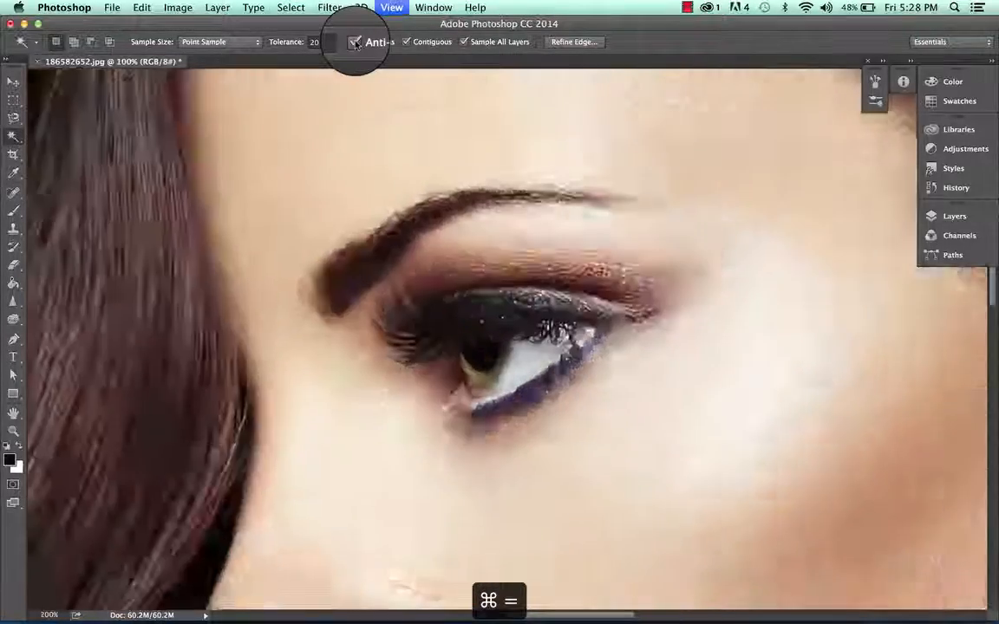
pyautogui.hscroll(-10, 356, 45)
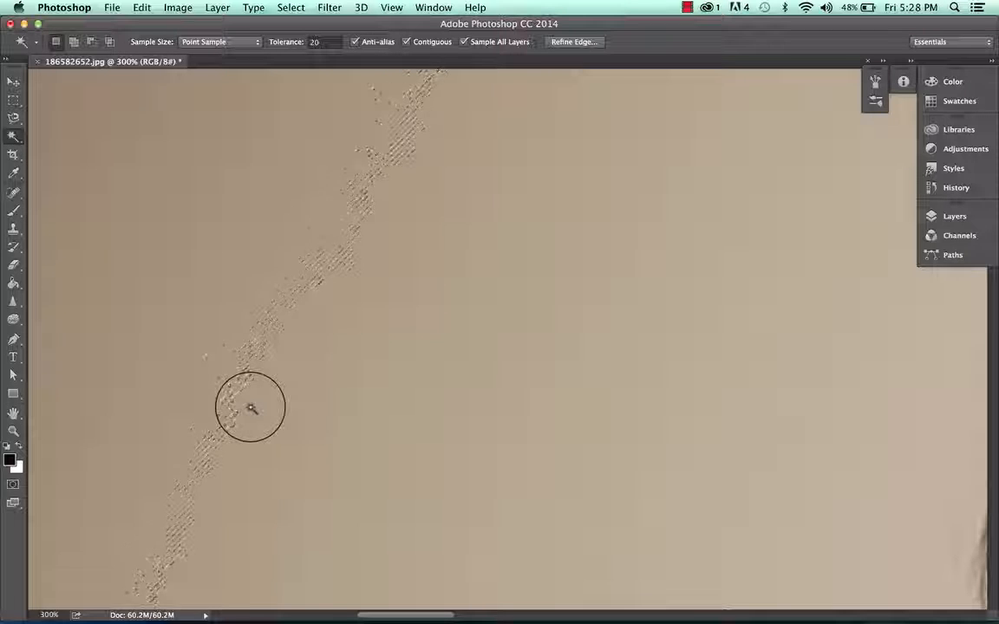
pyautogui.press('super+minus')
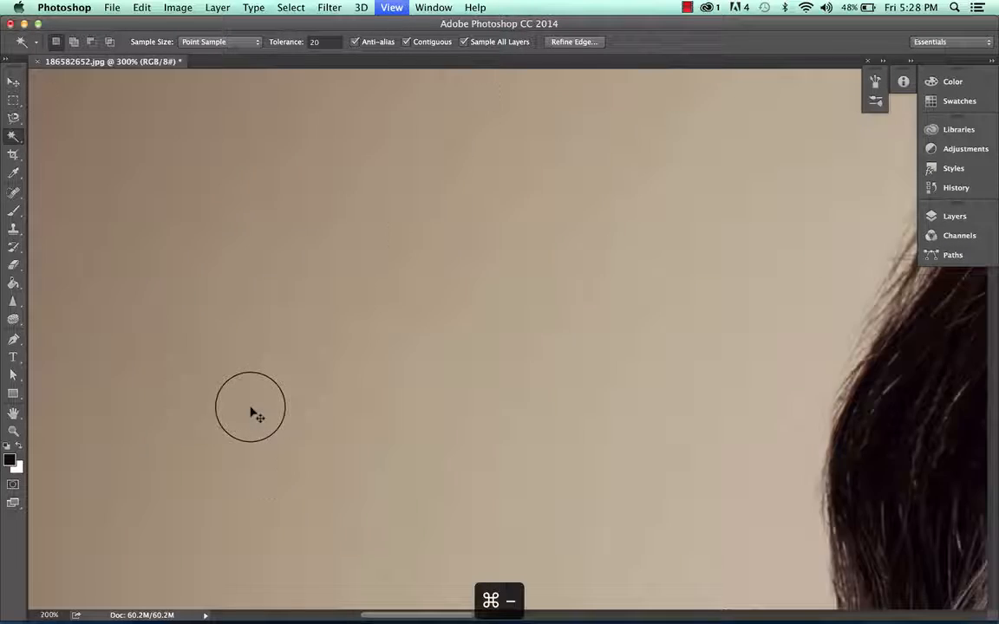
pyautogui.press('super+minus')
pyautogui.press('super+minus')
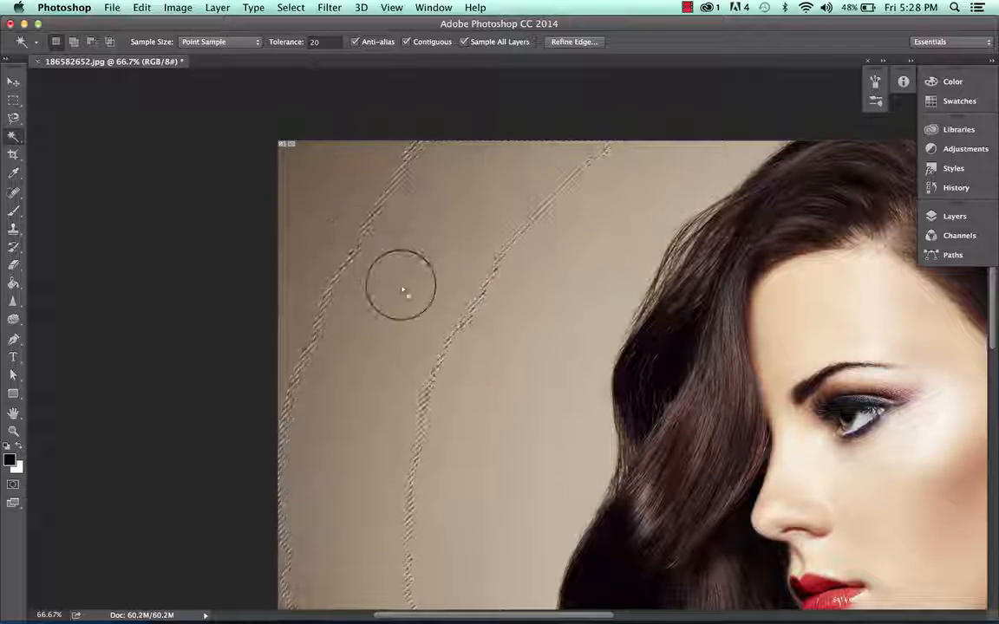
# - Check which layers the document contains to illustrate the Sample All Layers option
pyautogui.hscroll(3, 403, 290)
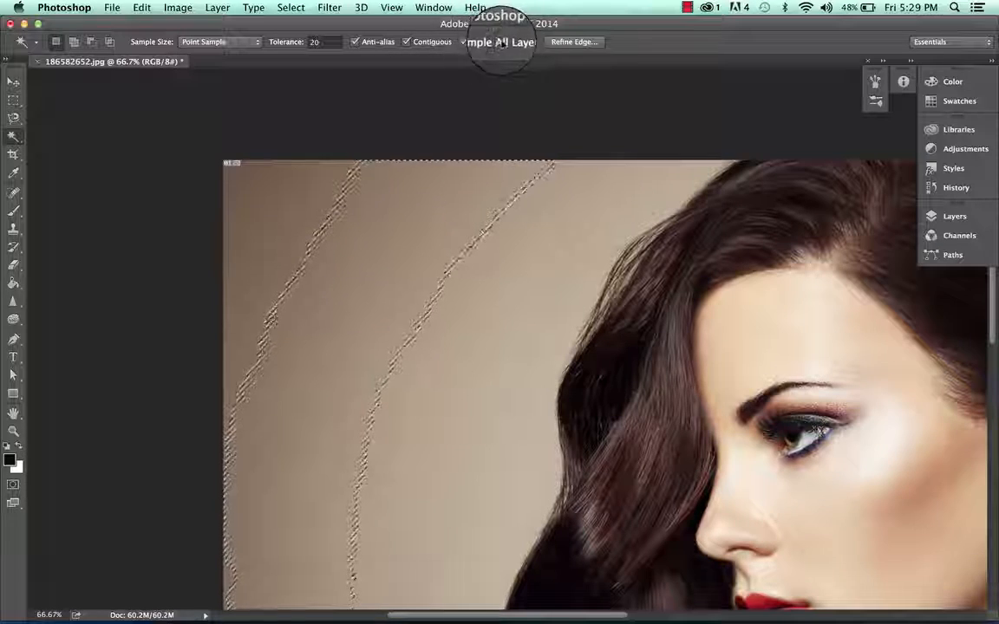
pyautogui.hscroll(5, 566, 238)
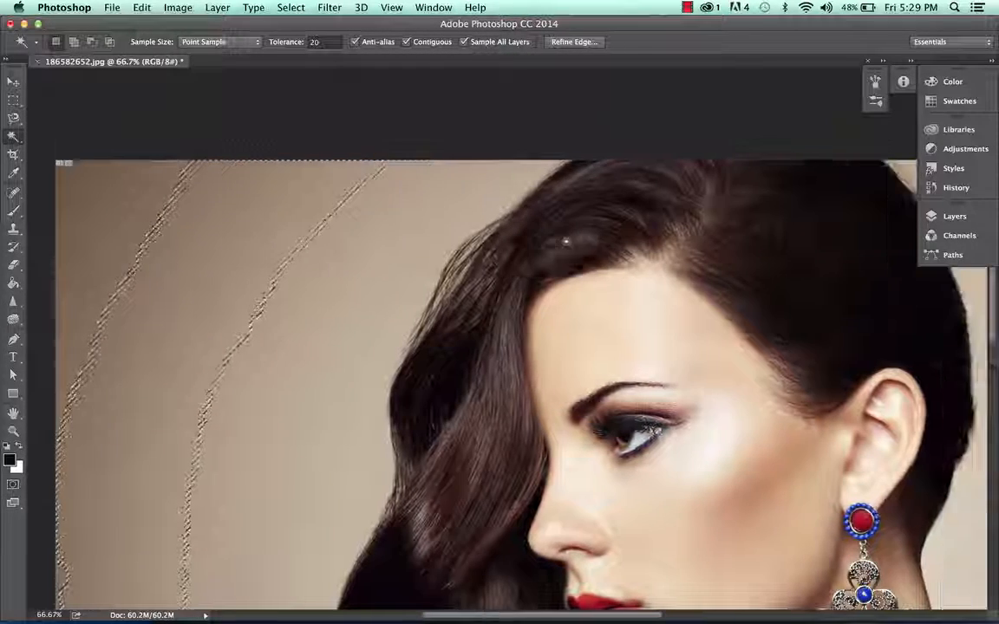
pyautogui.scroll(-2, 566, 238)
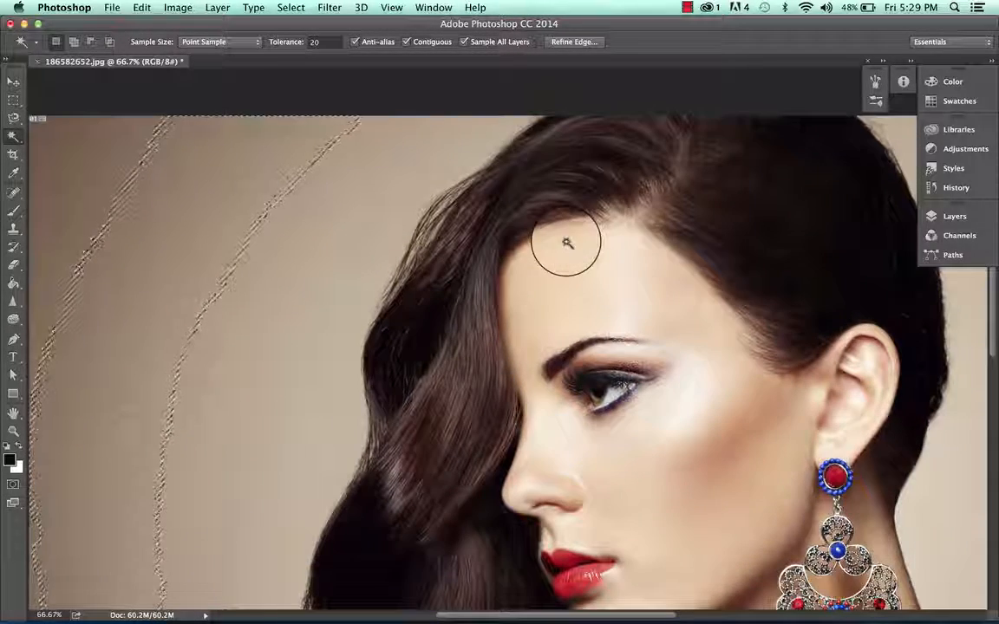
pyautogui.click(954, 217)
pyautogui.doubleClick(810, 285)
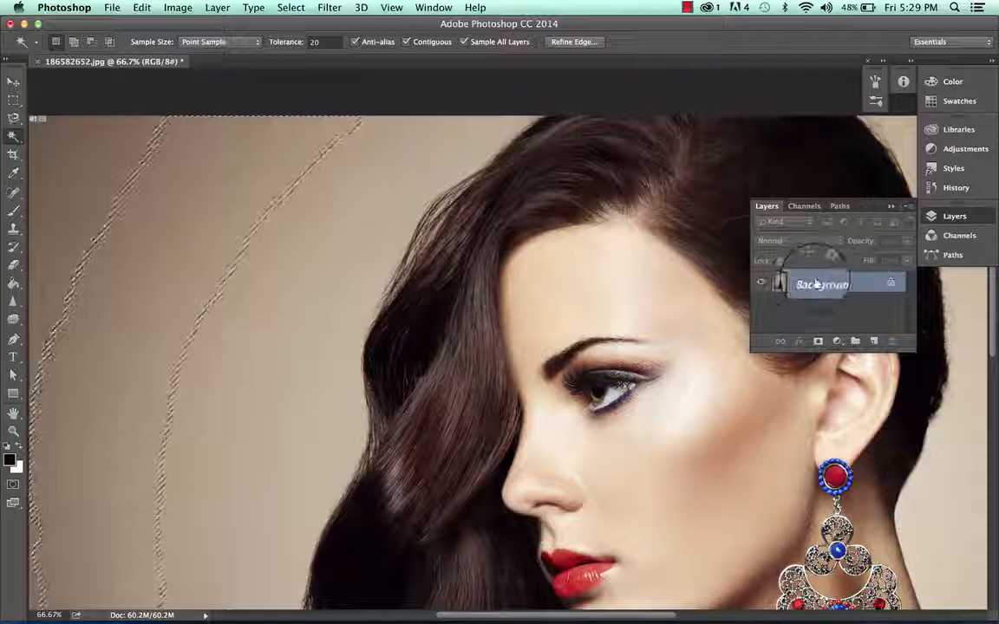
pyautogui.click(955, 216)
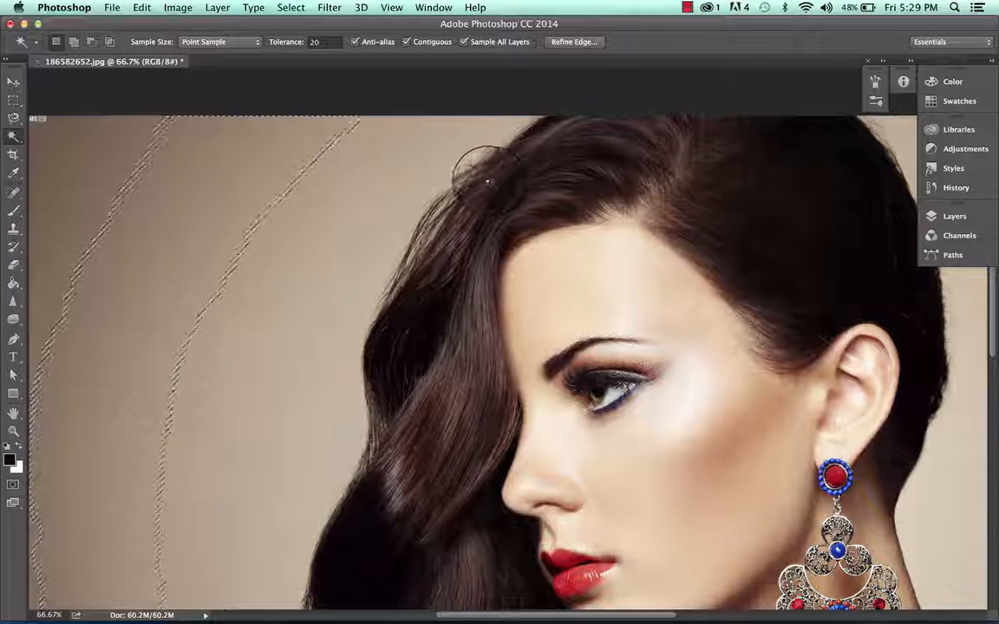
# - Replace the background selection with a Magic Wand selection on the red lips at tolerance 20
pyautogui.click(290, 130)
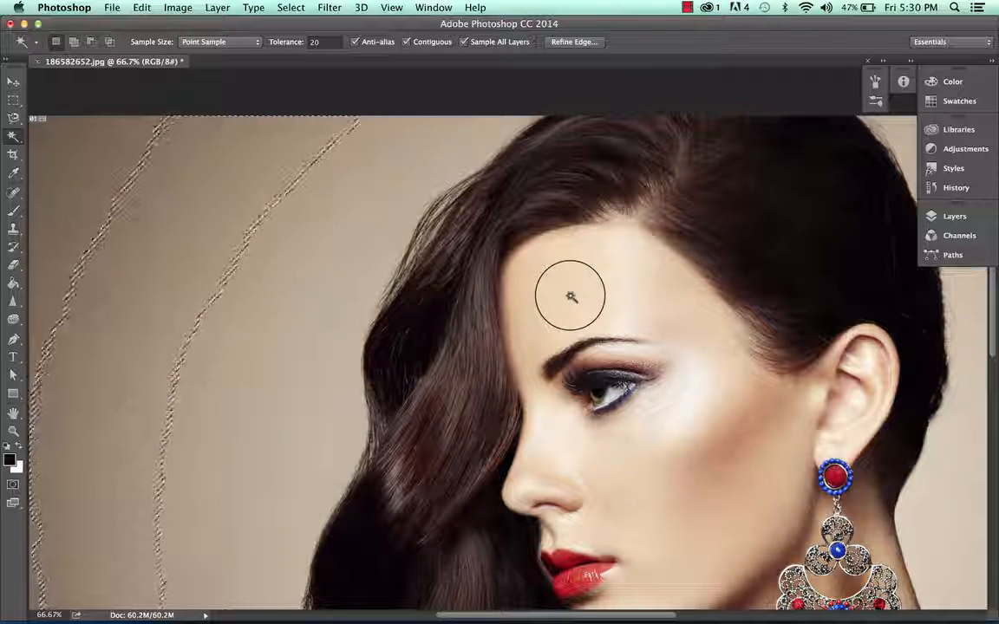
pyautogui.click(561, 560)
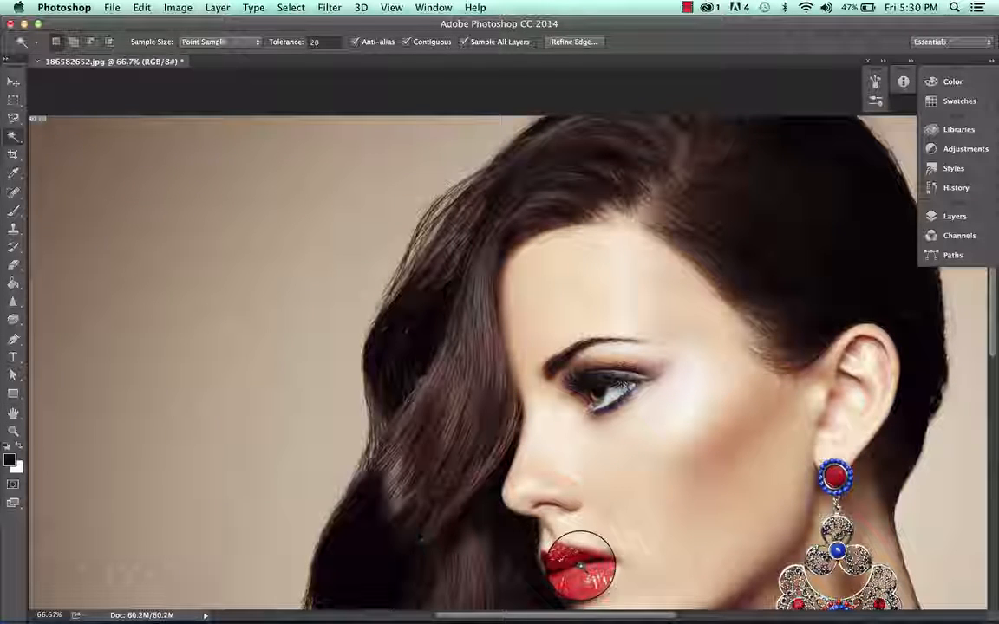
pyautogui.scroll(-1, 564, 564)
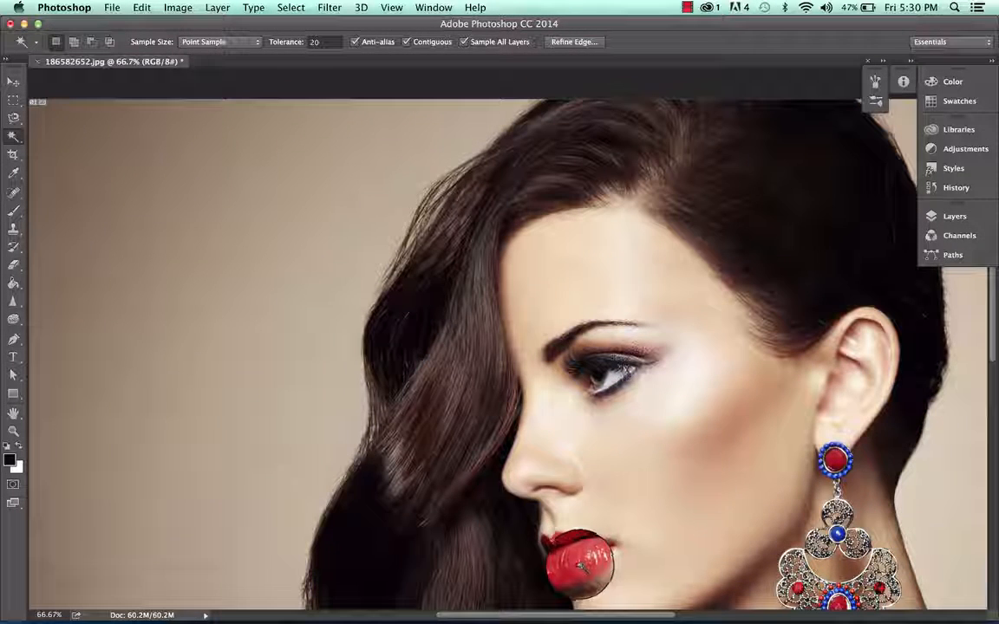
# - Set the Magic Wand tolerance to 50 and reselect the lips by sampling the lower lip
pyautogui.click(319, 42)
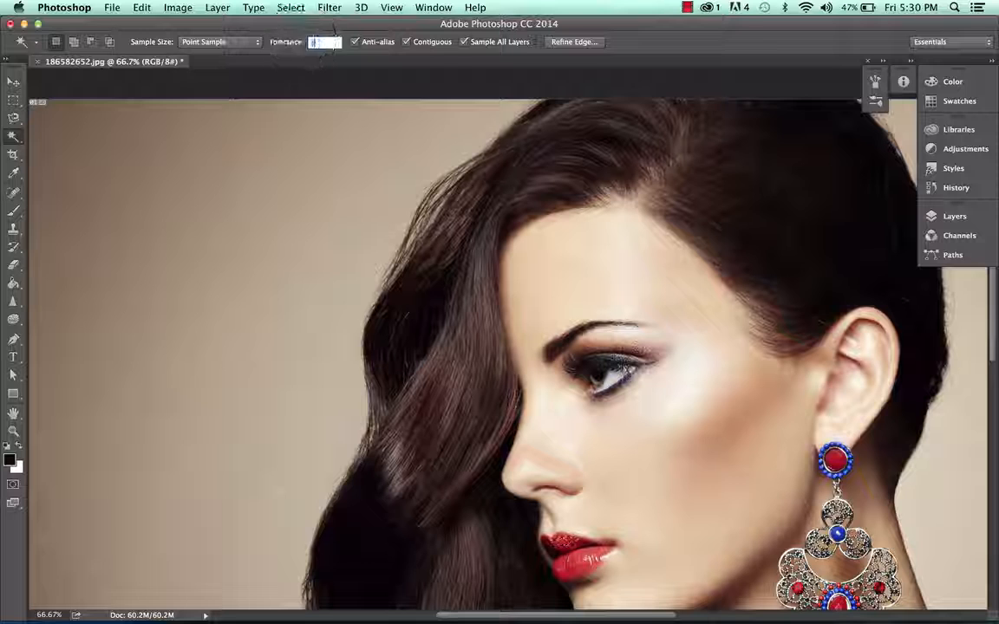
pyautogui.write('50')
pyautogui.click(579, 560)
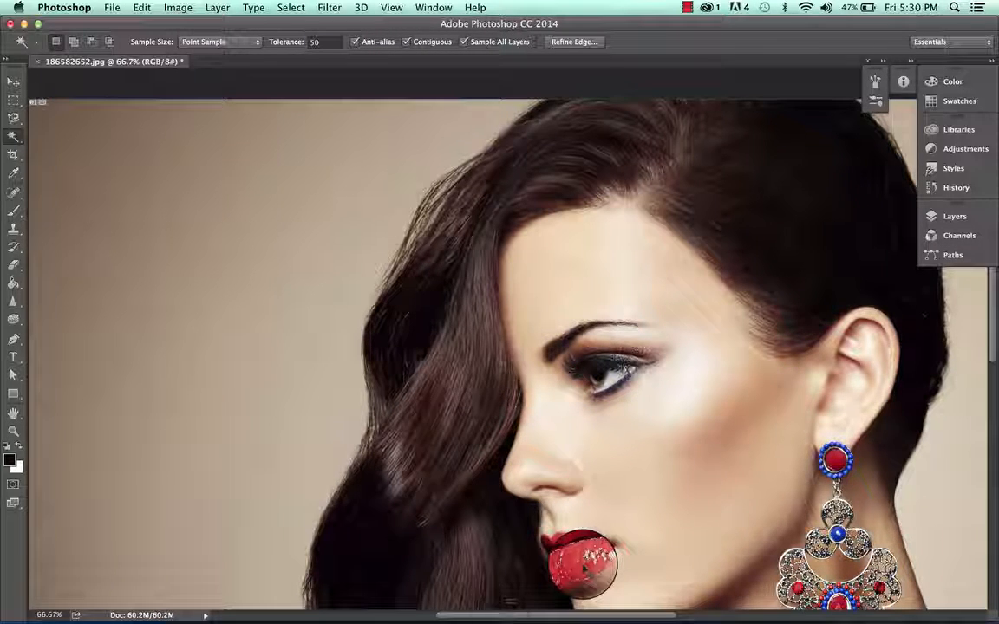
# - Set the Magic Wand tolerance to 75 and reselect the lips by sampling the lower lip
pyautogui.press('super+equal')
pyautogui.press('super+equal')
pyautogui.scroll(-10, 583, 565)
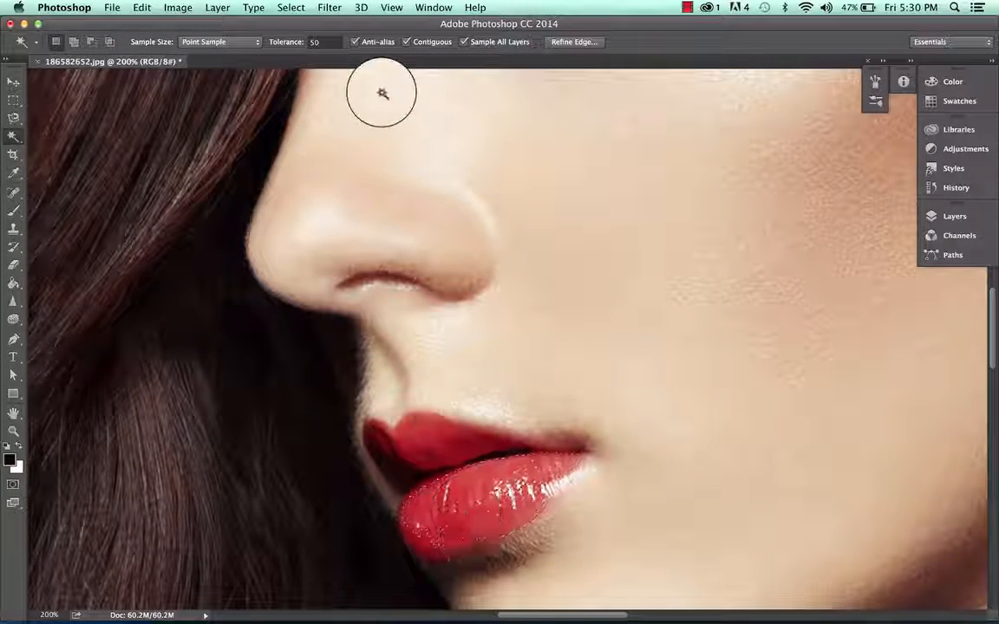
pyautogui.click(321, 42)
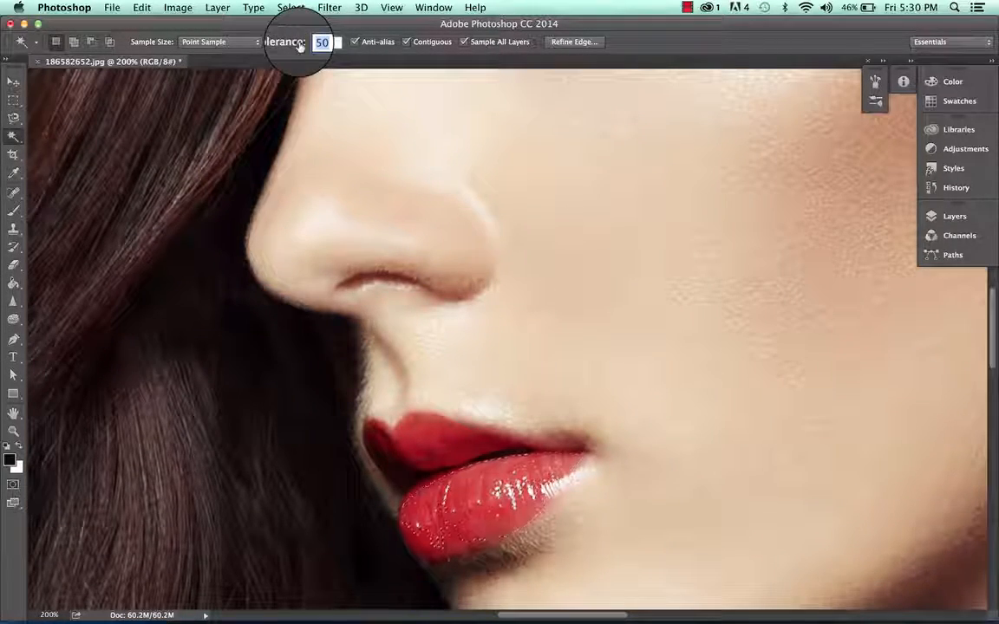
pyautogui.write('75')
pyautogui.click(455, 526)
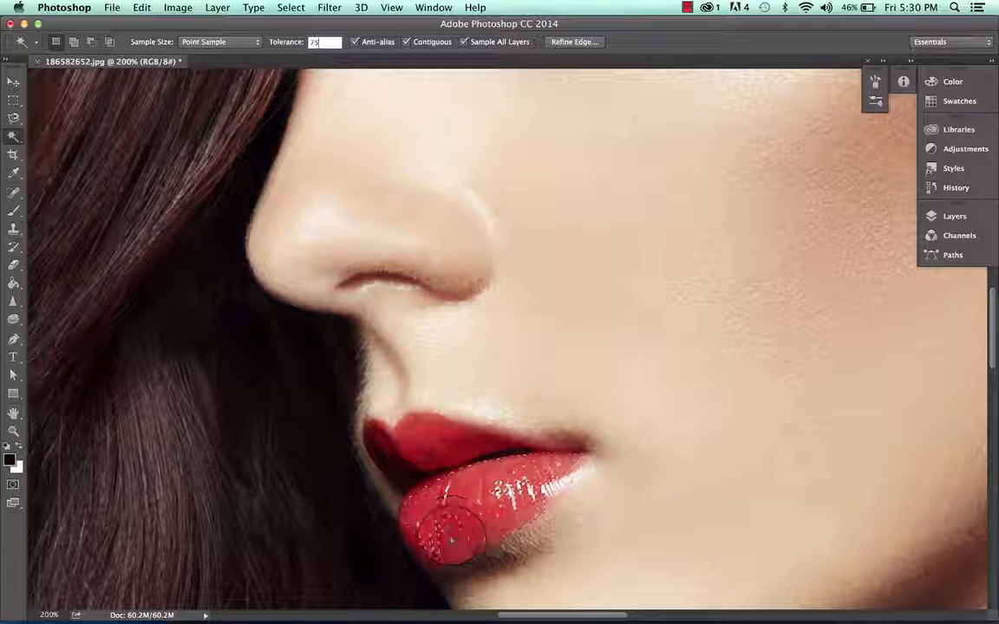
pyautogui.click(451, 542)
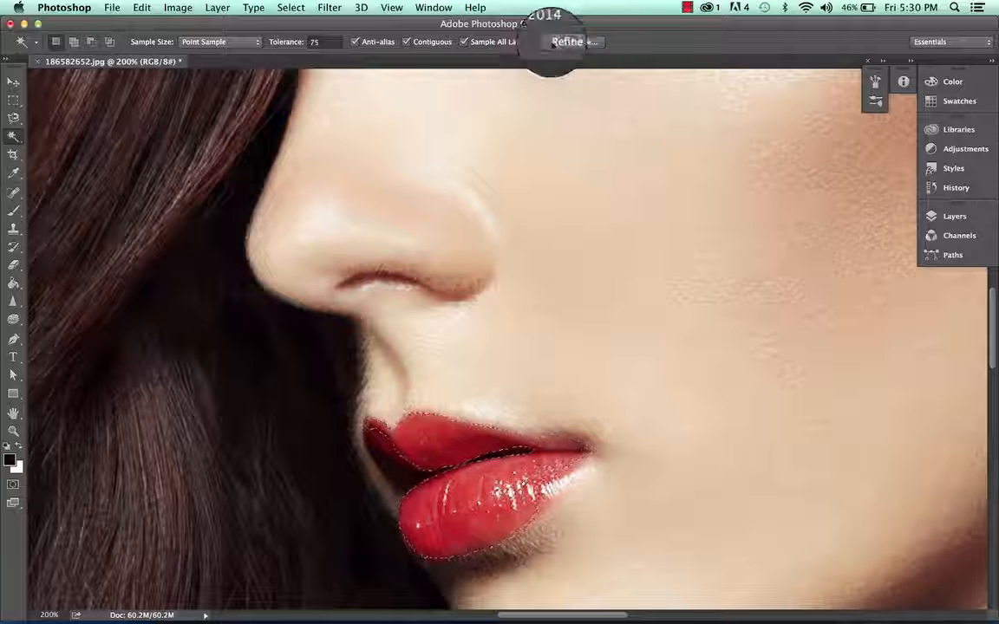
# - Open Refine Edge for the lip selection and preview it in Overlay, On White, Black & White and On Layers views
pyautogui.click(592, 42)
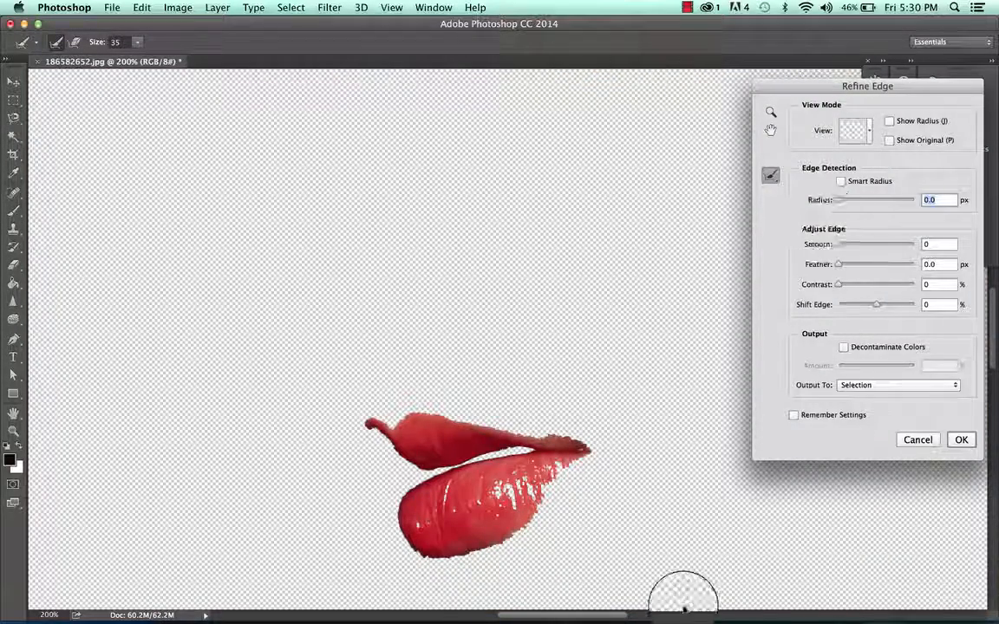
pyautogui.click(856, 130)
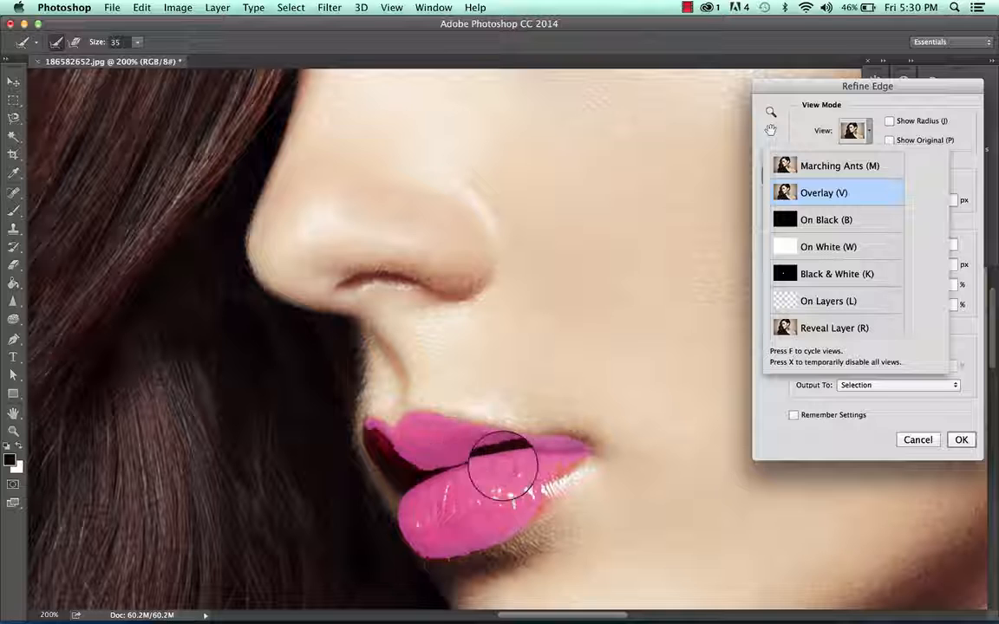
pyautogui.click(869, 132)
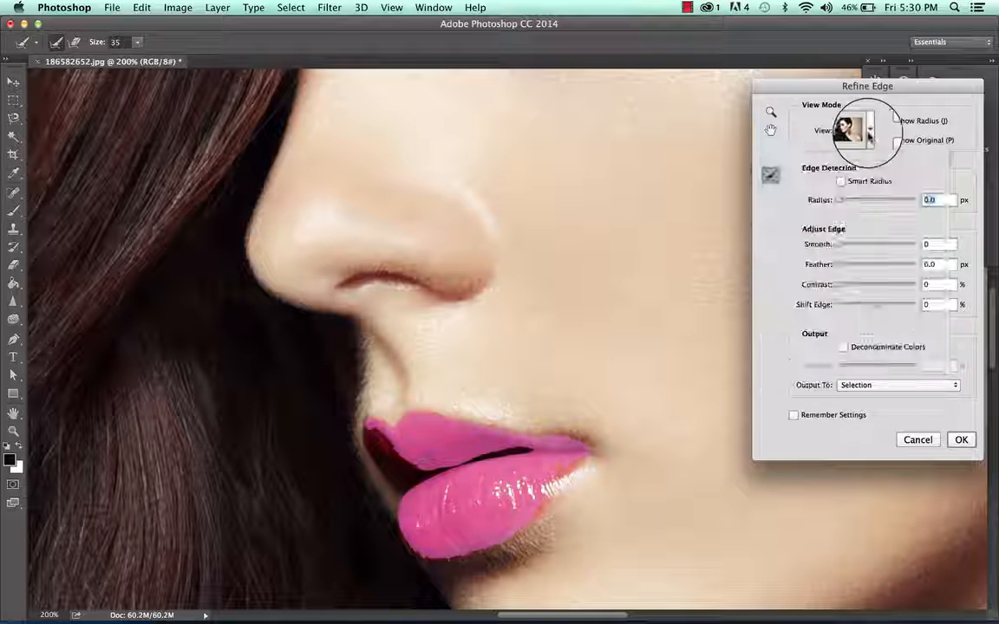
pyautogui.click(868, 132)
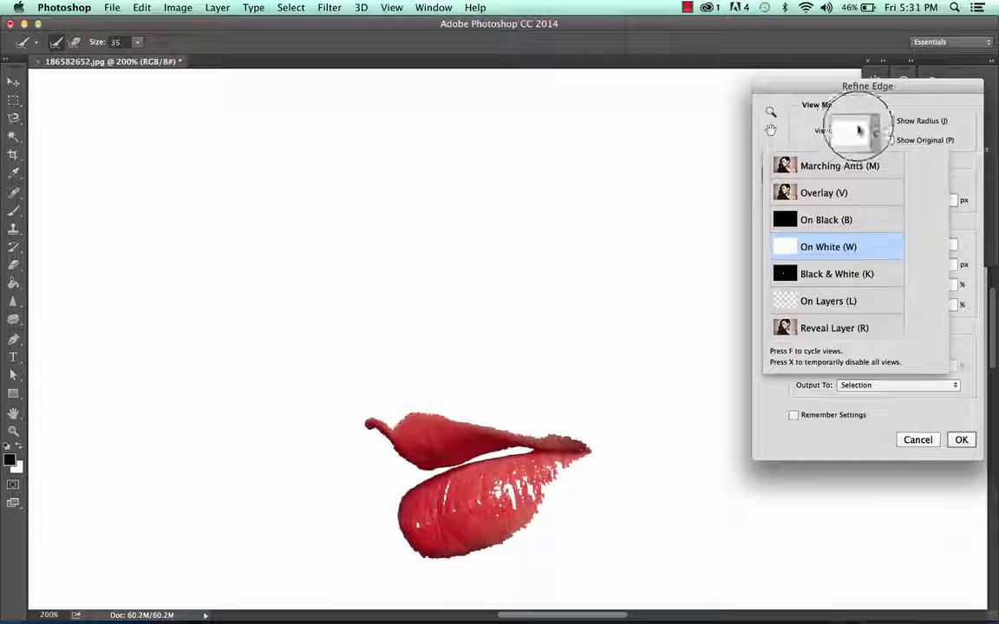
pyautogui.click(854, 132)
pyautogui.click(869, 131)
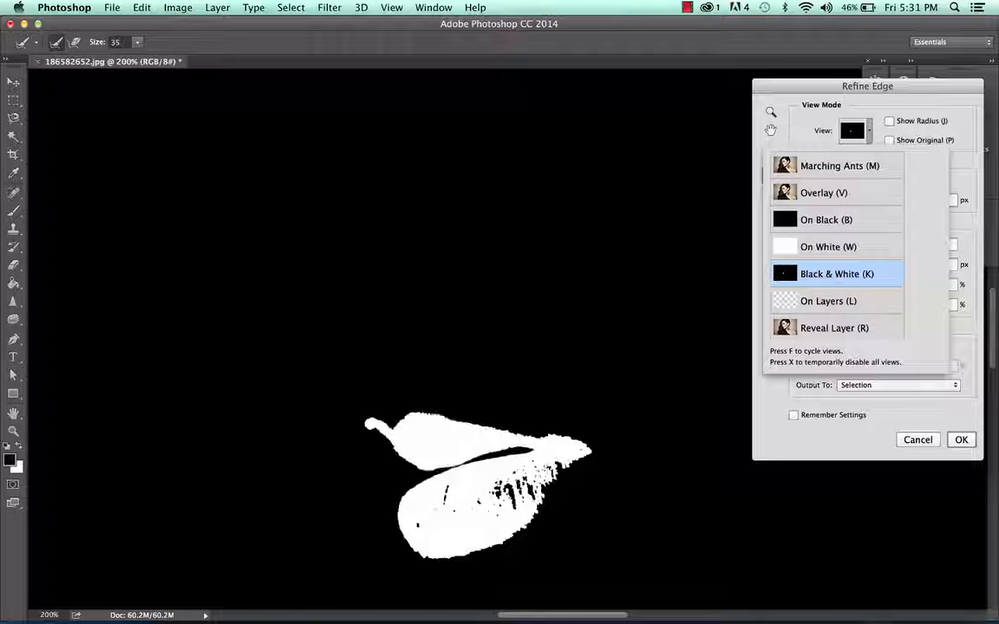
pyautogui.click(865, 130)
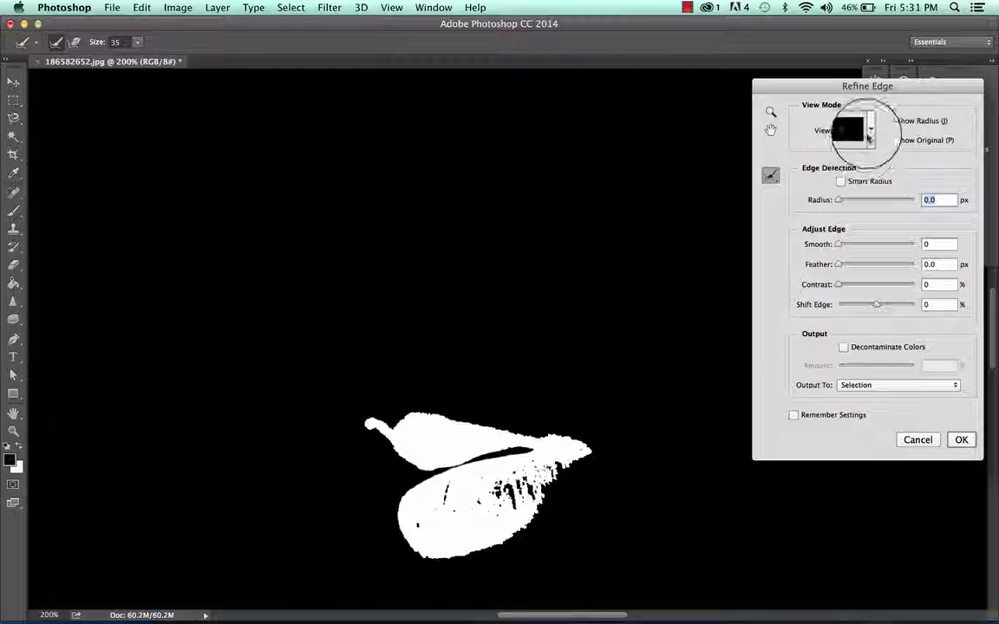
pyautogui.click(870, 133)
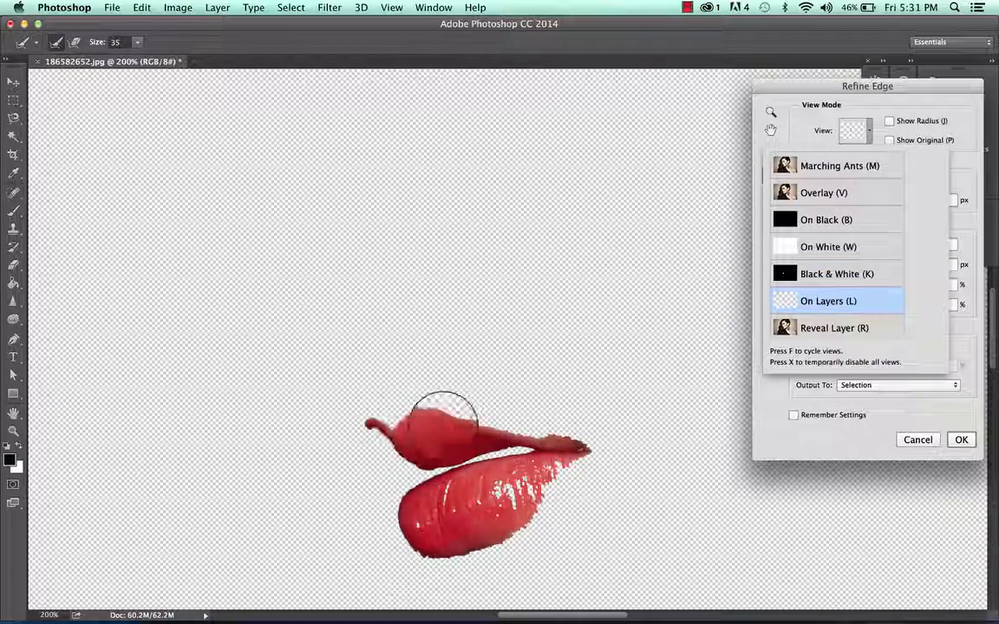
pyautogui.click(965, 112)
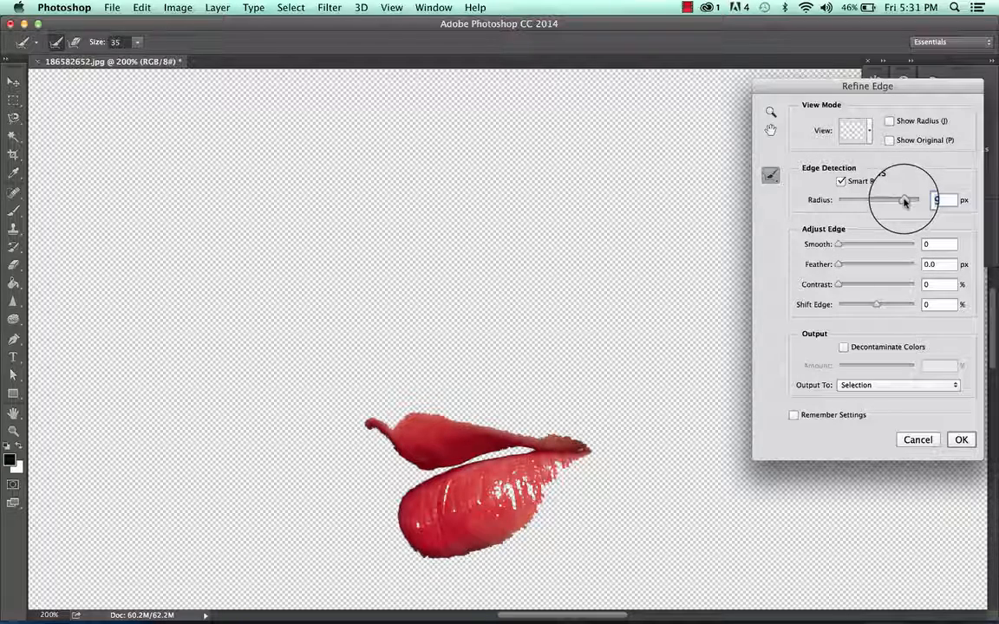
# - Try Smart Radius edge detection with a radius of about 62.4 px, and reset the radius to 0
pyautogui.moveTo(904, 201)
pyautogui.mouseDown()
pyautogui.moveTo(881, 201)
pyautogui.moveTo(891, 202)
pyautogui.mouseUp()
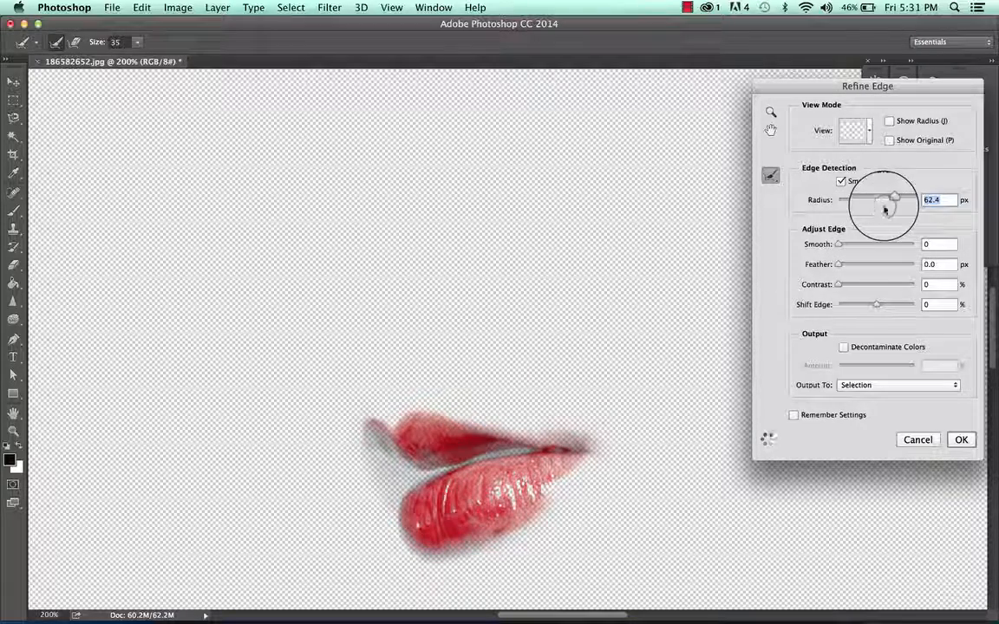
pyautogui.moveTo(893, 201); pyautogui.dragTo(824, 195)
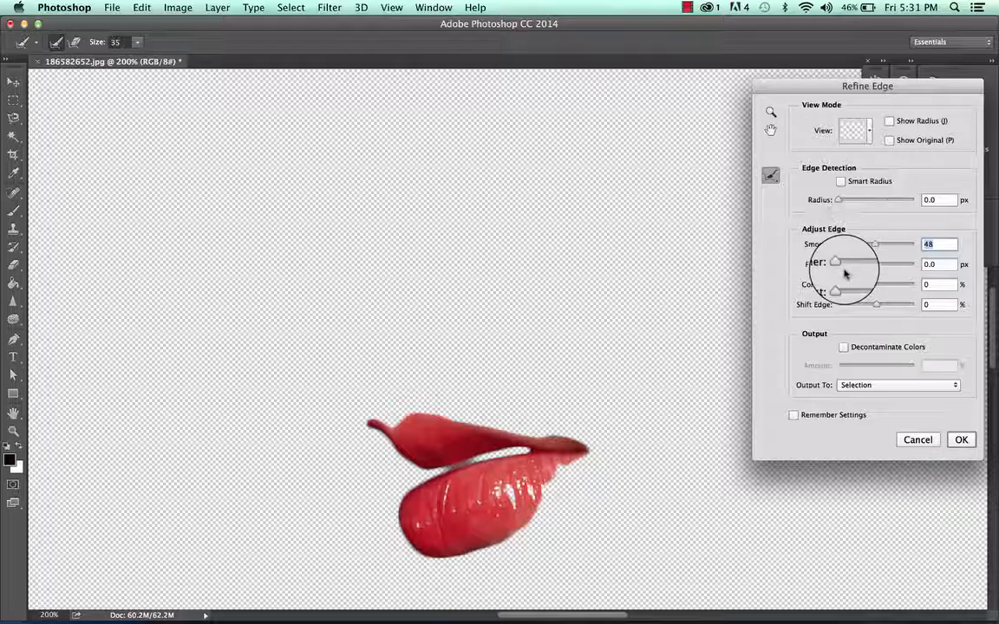
# - Adjust the lip selection's edge with Smooth 48, Feather 3.5 px, Contrast 0% and Shift Edge +80%
pyautogui.moveTo(838, 266)
pyautogui.mouseDown()
pyautogui.moveTo(878, 267)
pyautogui.moveTo(855, 269)
pyautogui.mouseUp()
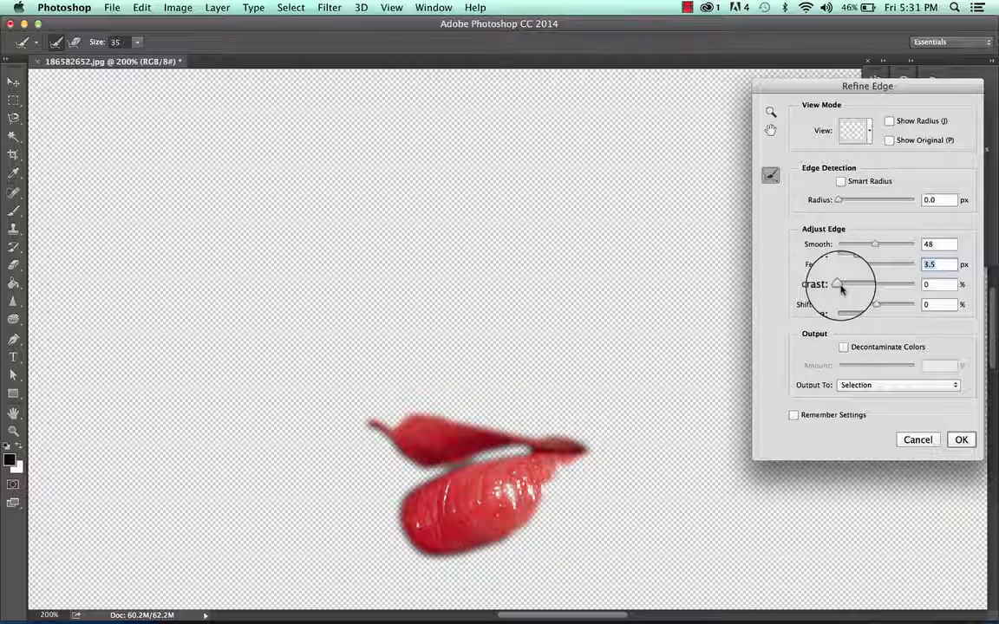
pyautogui.moveTo(861, 285); pyautogui.dragTo(875, 285)
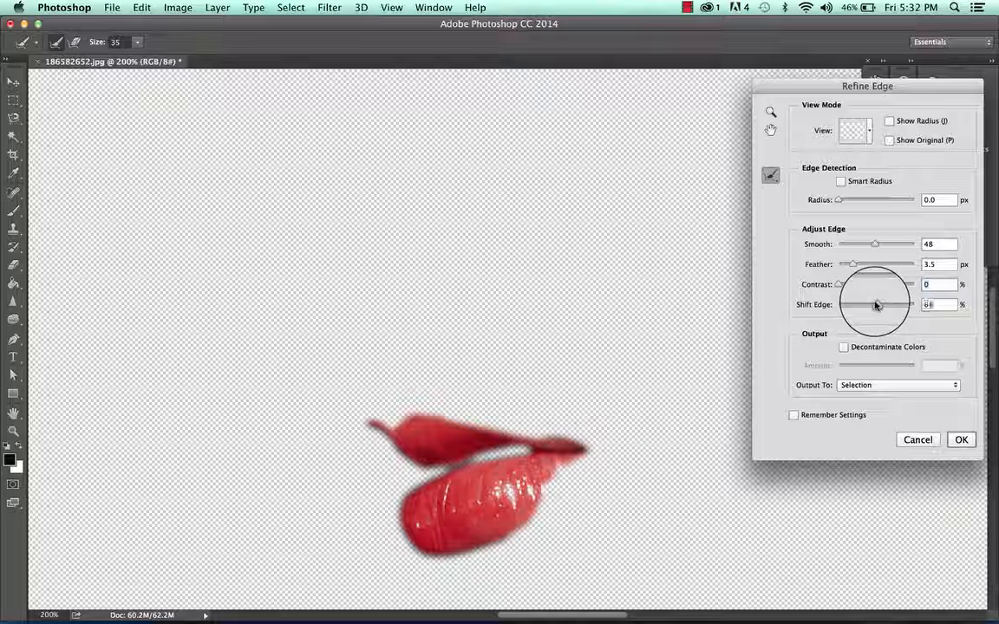
pyautogui.moveTo(848, 304); pyautogui.dragTo(850, 305)
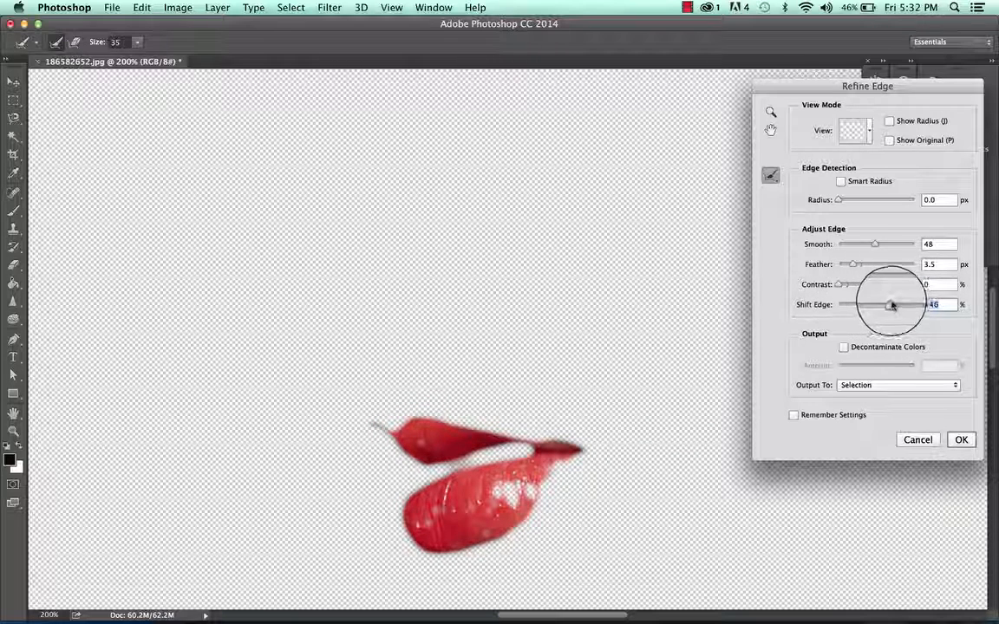
pyautogui.moveTo(892, 305); pyautogui.dragTo(890, 305)
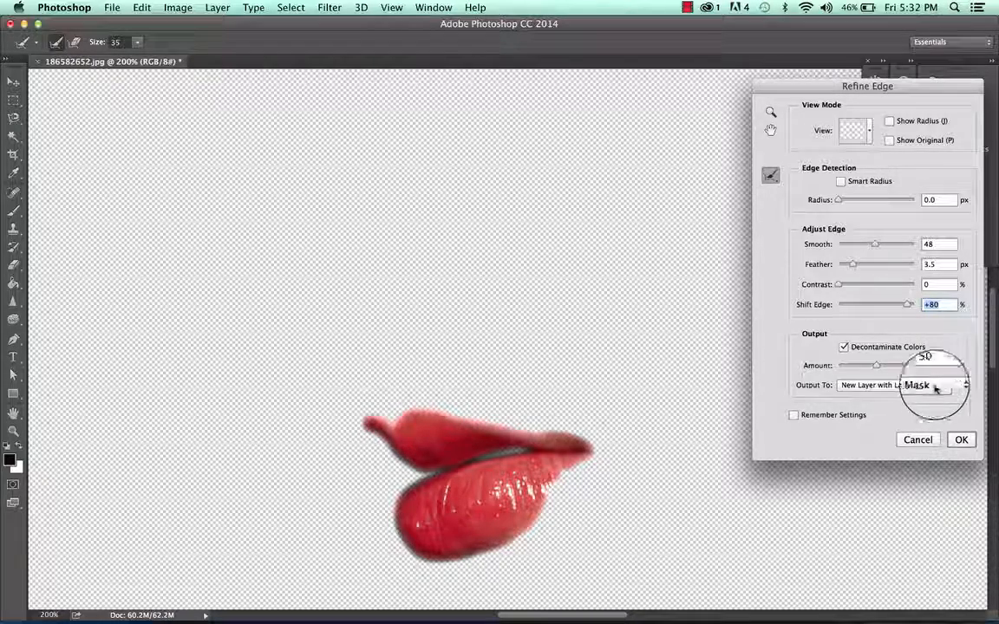
# - Output the refined lip selection as a New Layer with Layer Mask and apply Refine Edge
pyautogui.click(891, 385)
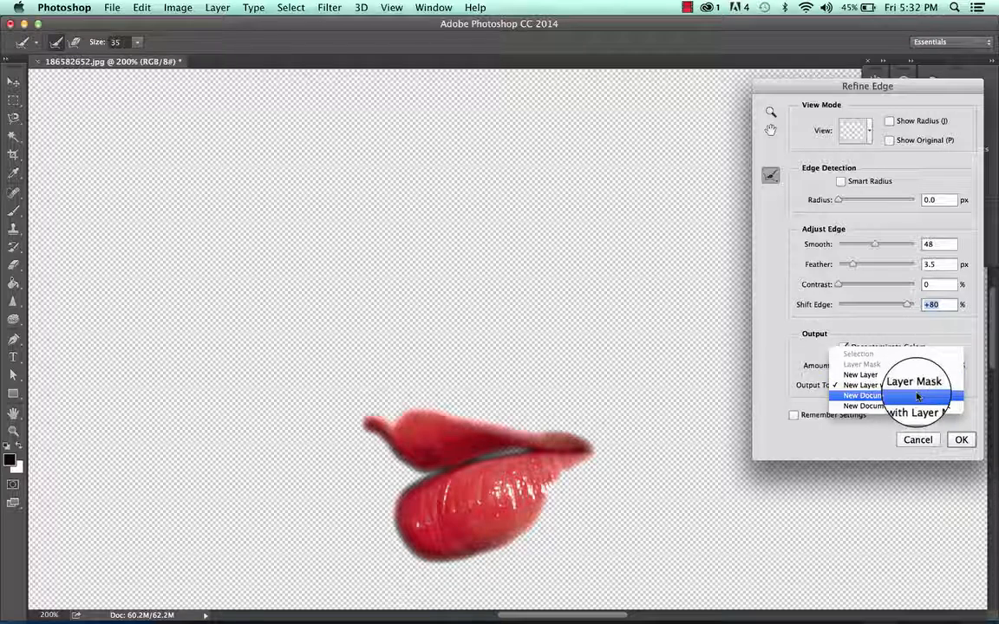
pyautogui.click(885, 385)
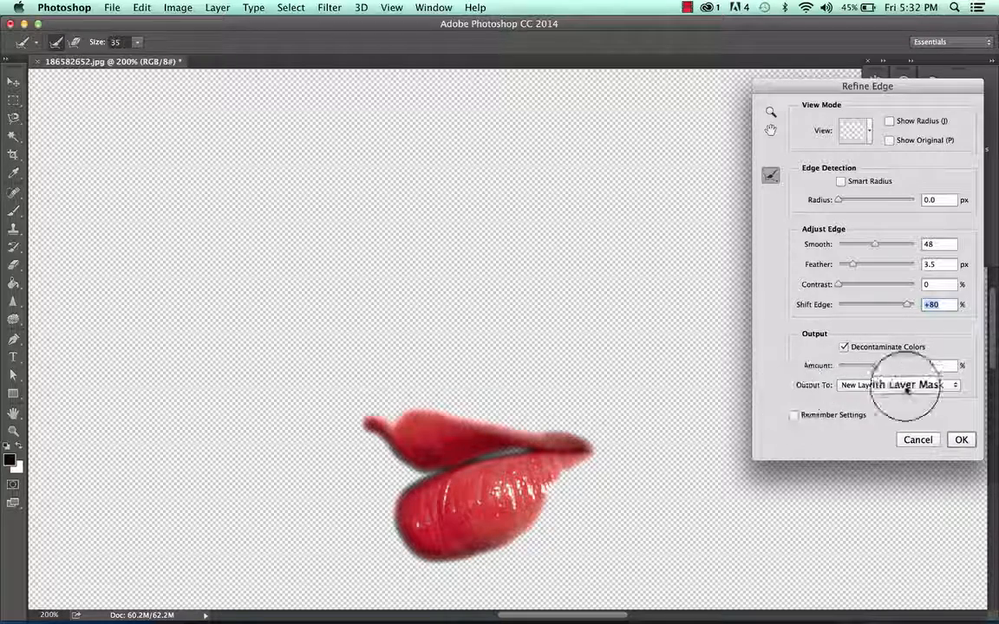
pyautogui.click(962, 439)
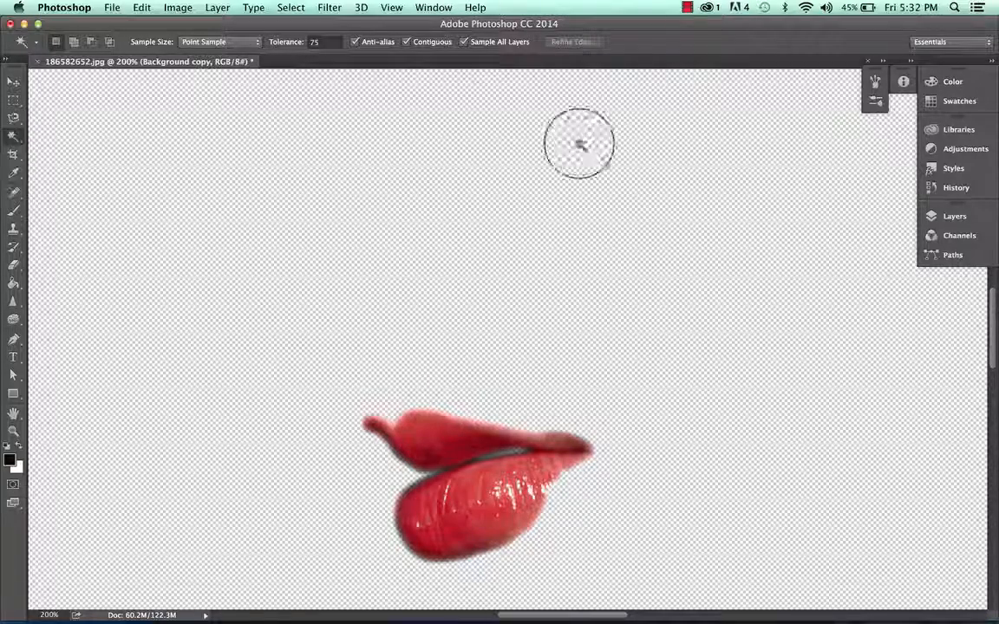
# - Make the hidden Background layer visible beneath the masked lip layer, and select the Background copy layer
pyautogui.click(953, 216)
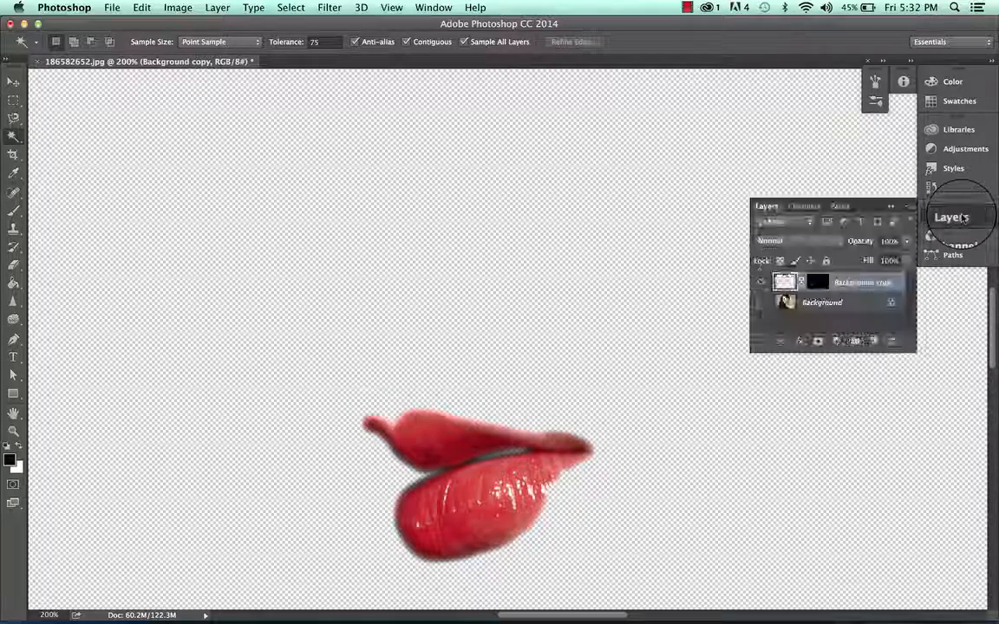
pyautogui.click(821, 301)
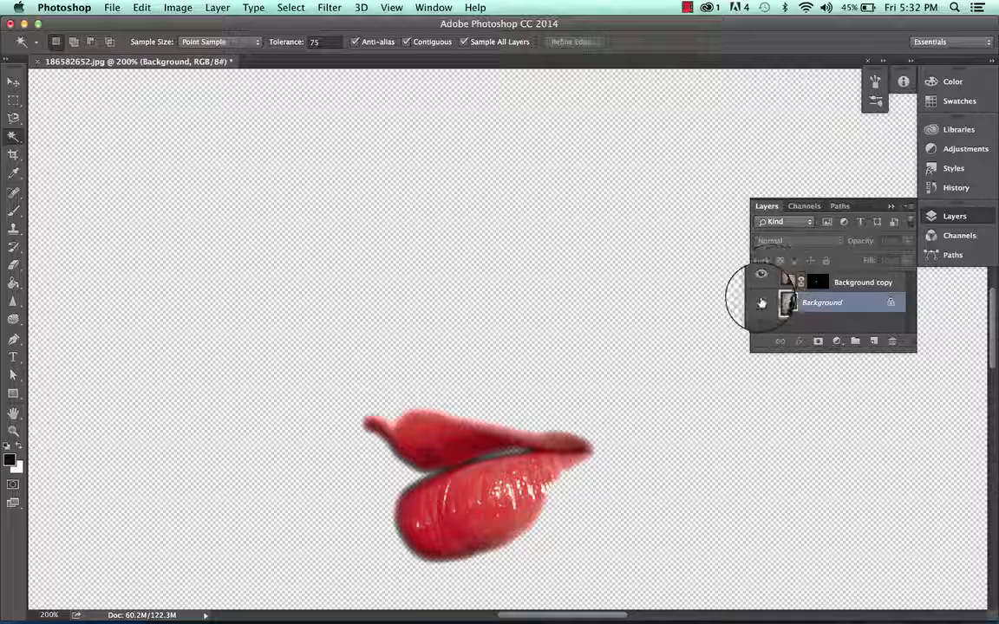
pyautogui.click(760, 302)
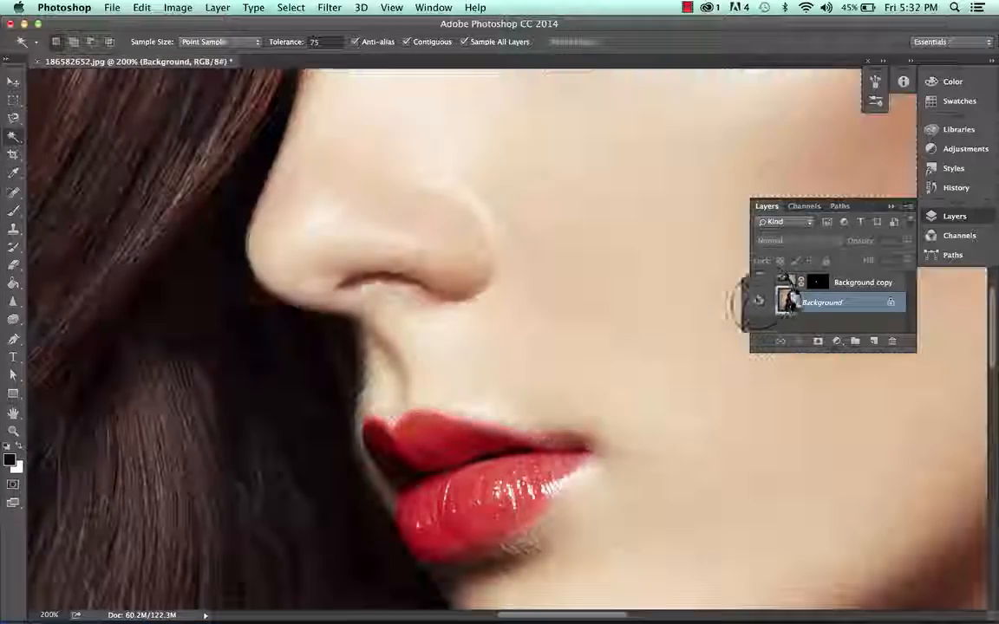
pyautogui.click(853, 283)
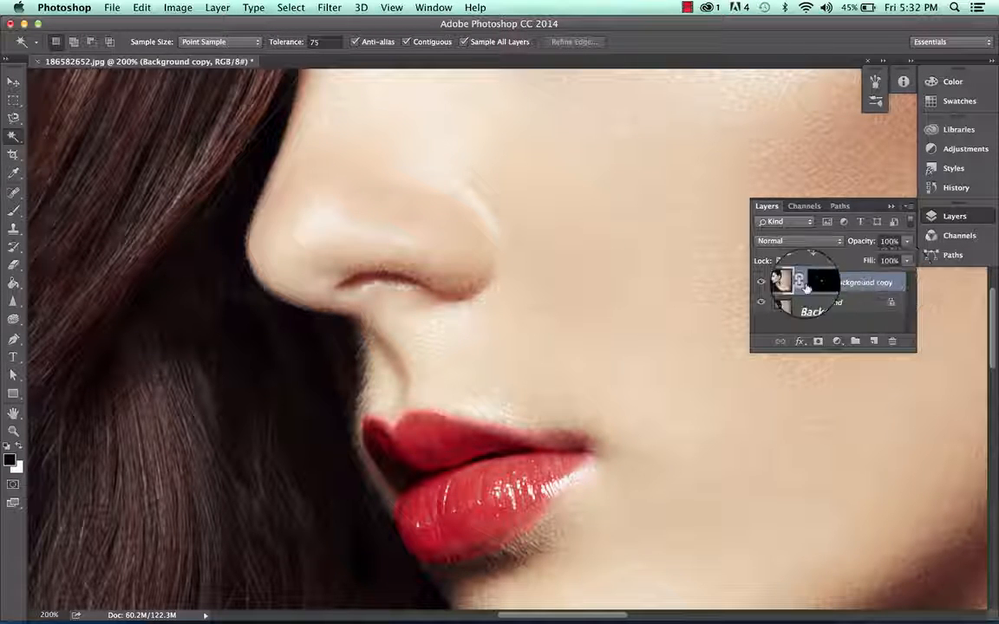
pyautogui.doubleClick(871, 282)
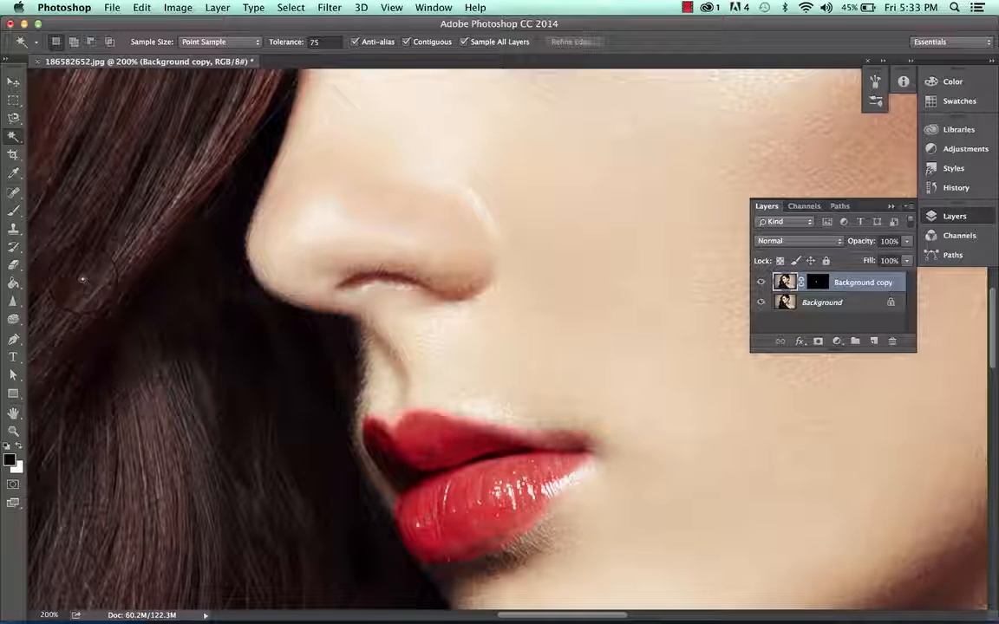
# - Erase over the lower lip on the Background copy layer, and paint the masked lips black with the Brush
pyautogui.click(13, 264)
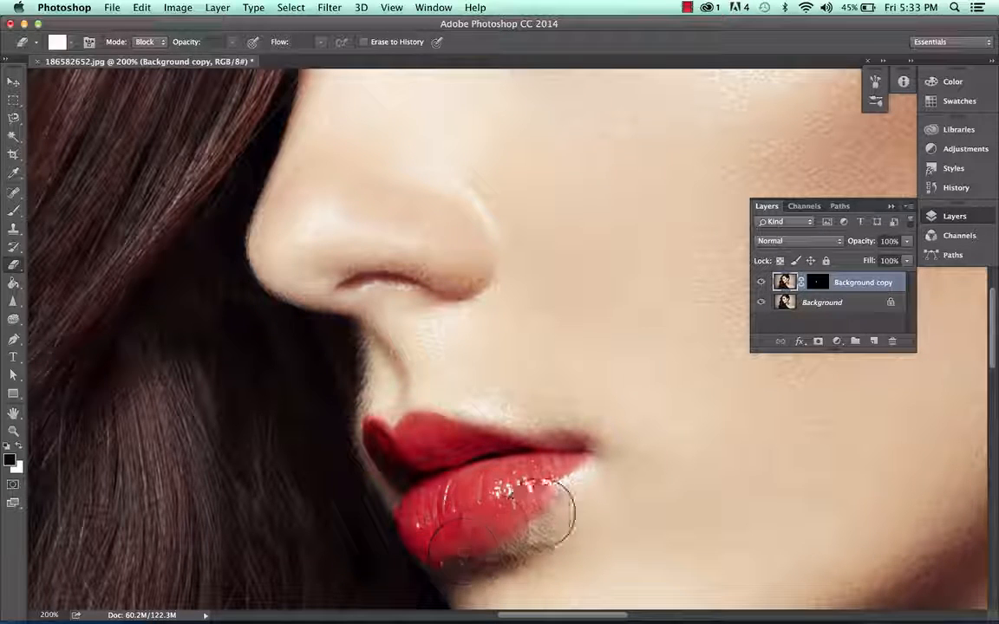
pyautogui.moveTo(539, 511); pyautogui.dragTo(485, 473)
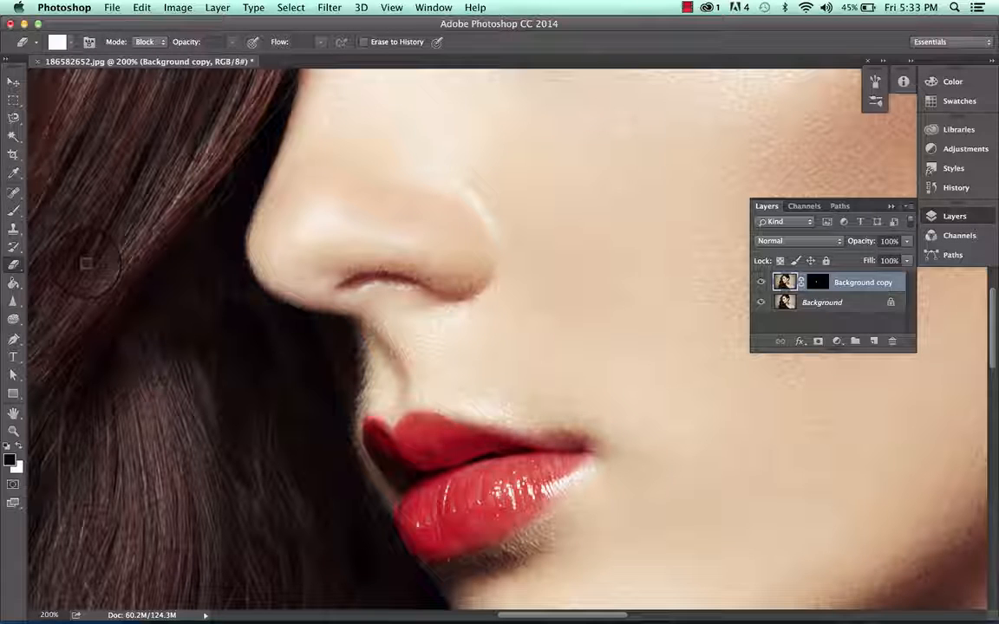
pyautogui.click(13, 211)
pyautogui.moveTo(470, 444); pyautogui.dragTo(445, 491)
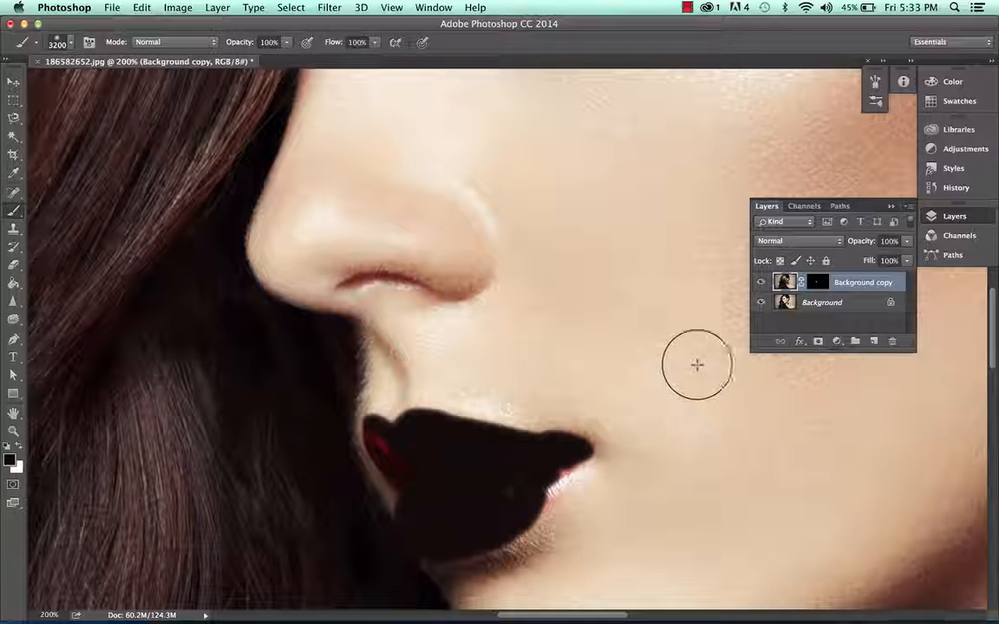
pyautogui.doubleClick(856, 283)
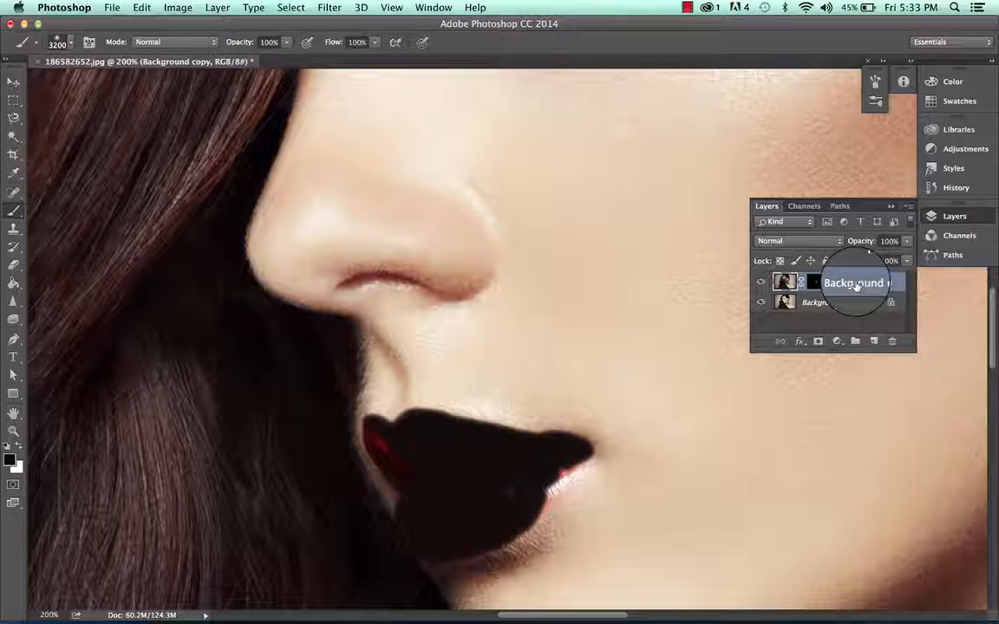
pyautogui.press('Return')
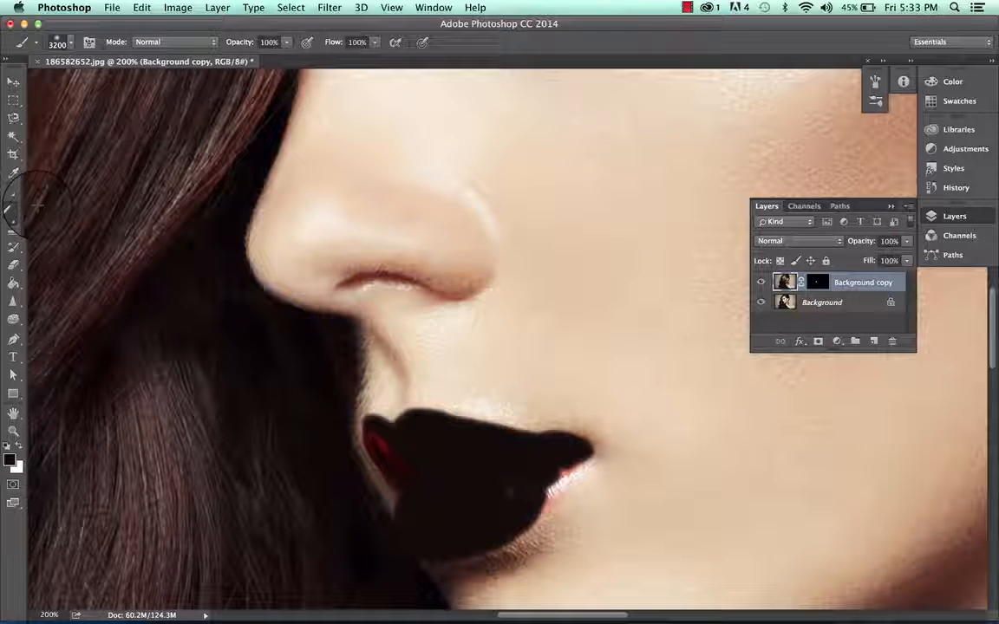
# - Switch back to the Magic Wand tool
pyautogui.click(13, 196)
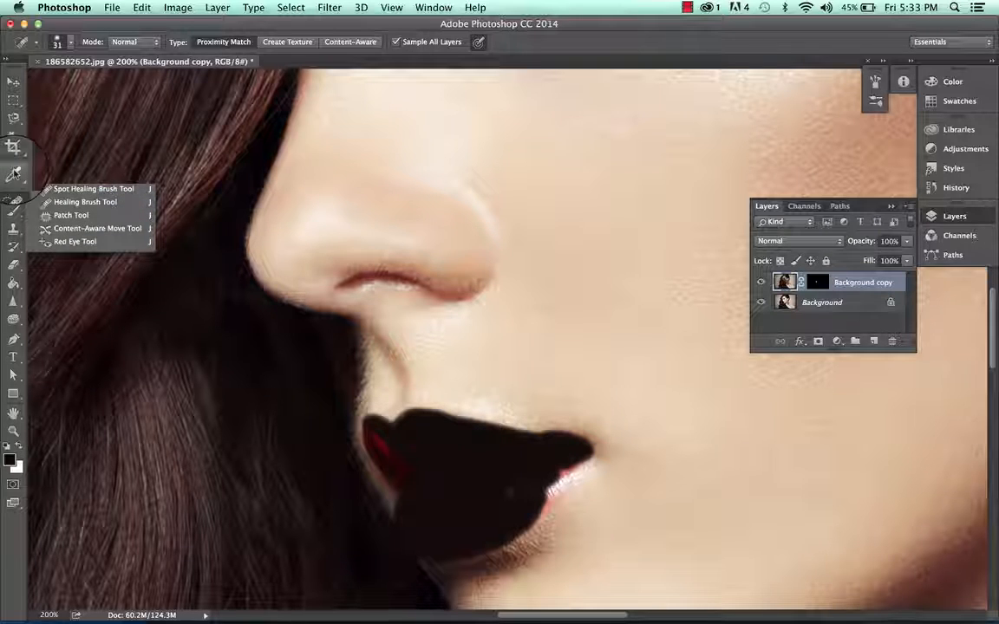
pyautogui.click(15, 137)
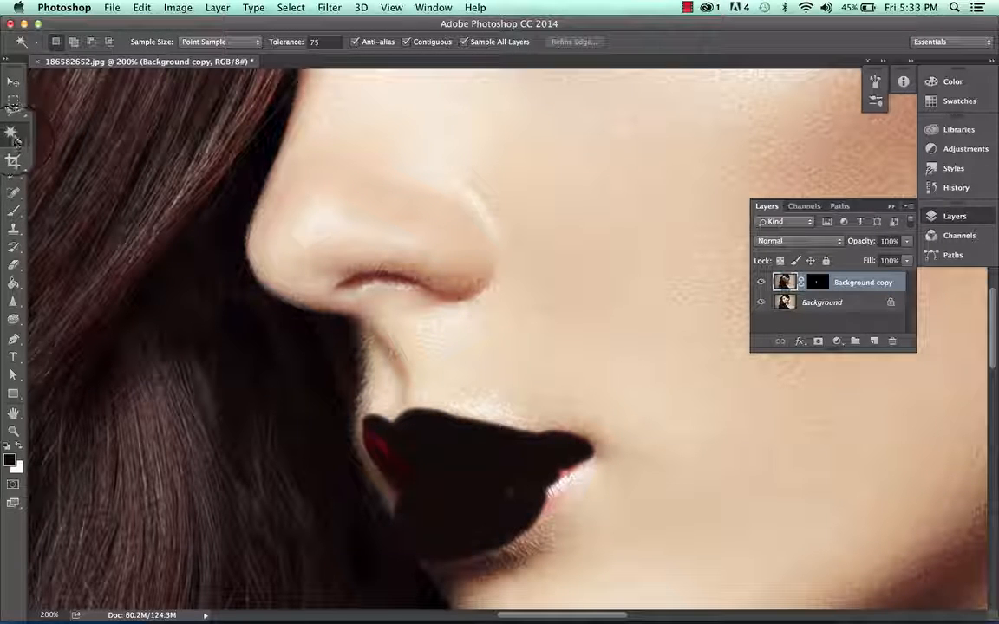